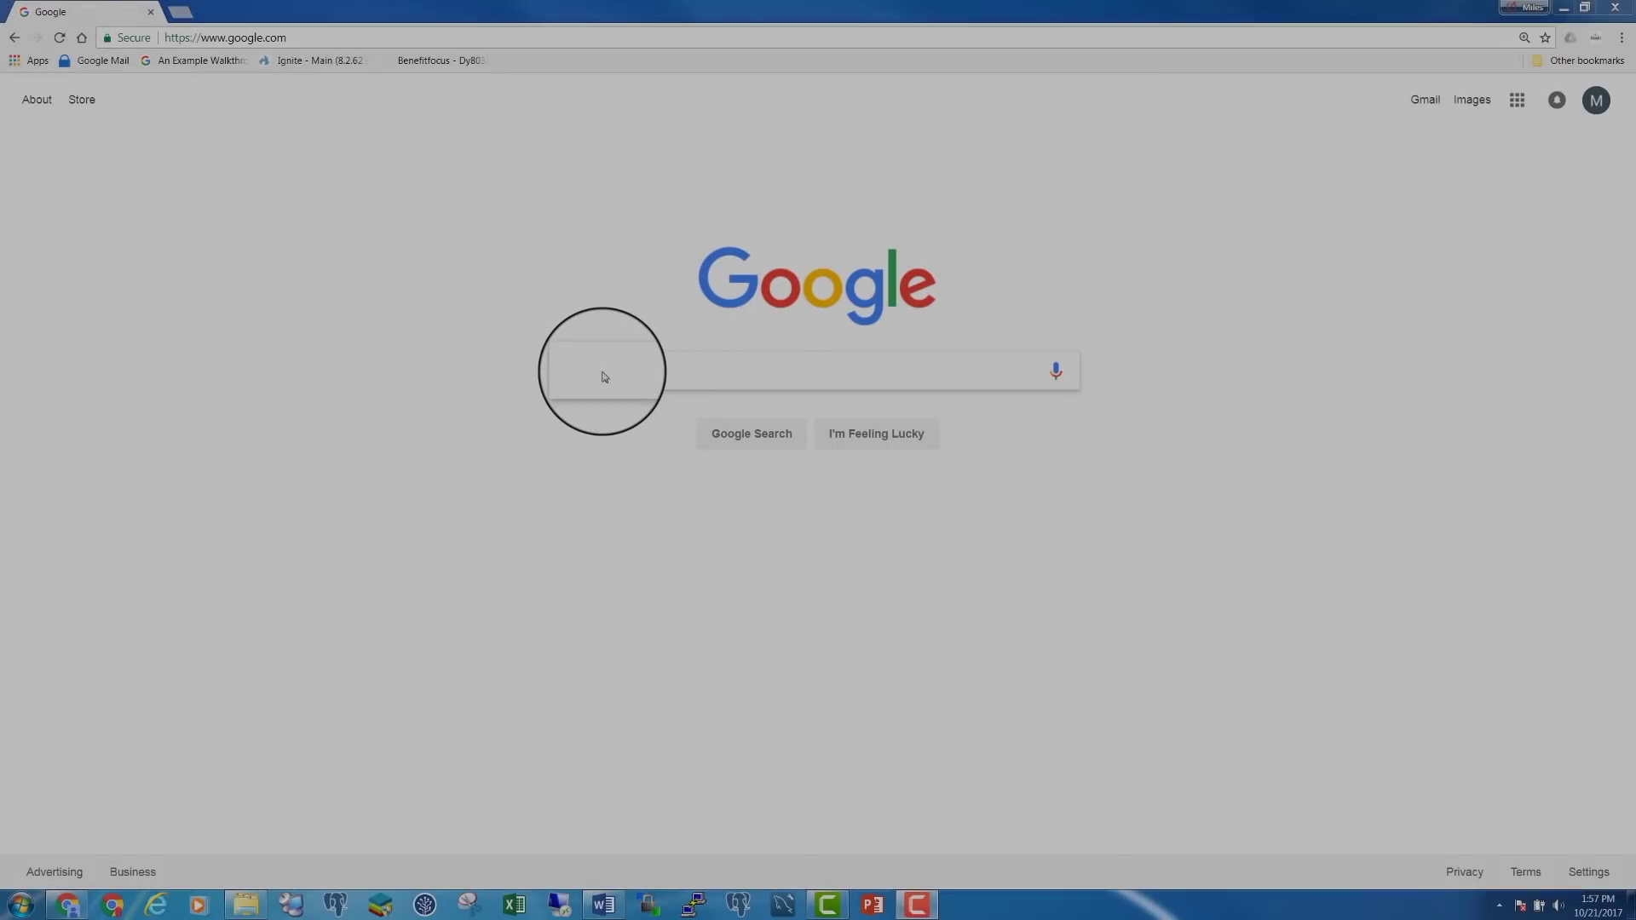
# Place the cursor in the Google search box on the browser home page
pyautogui.click(603, 372)
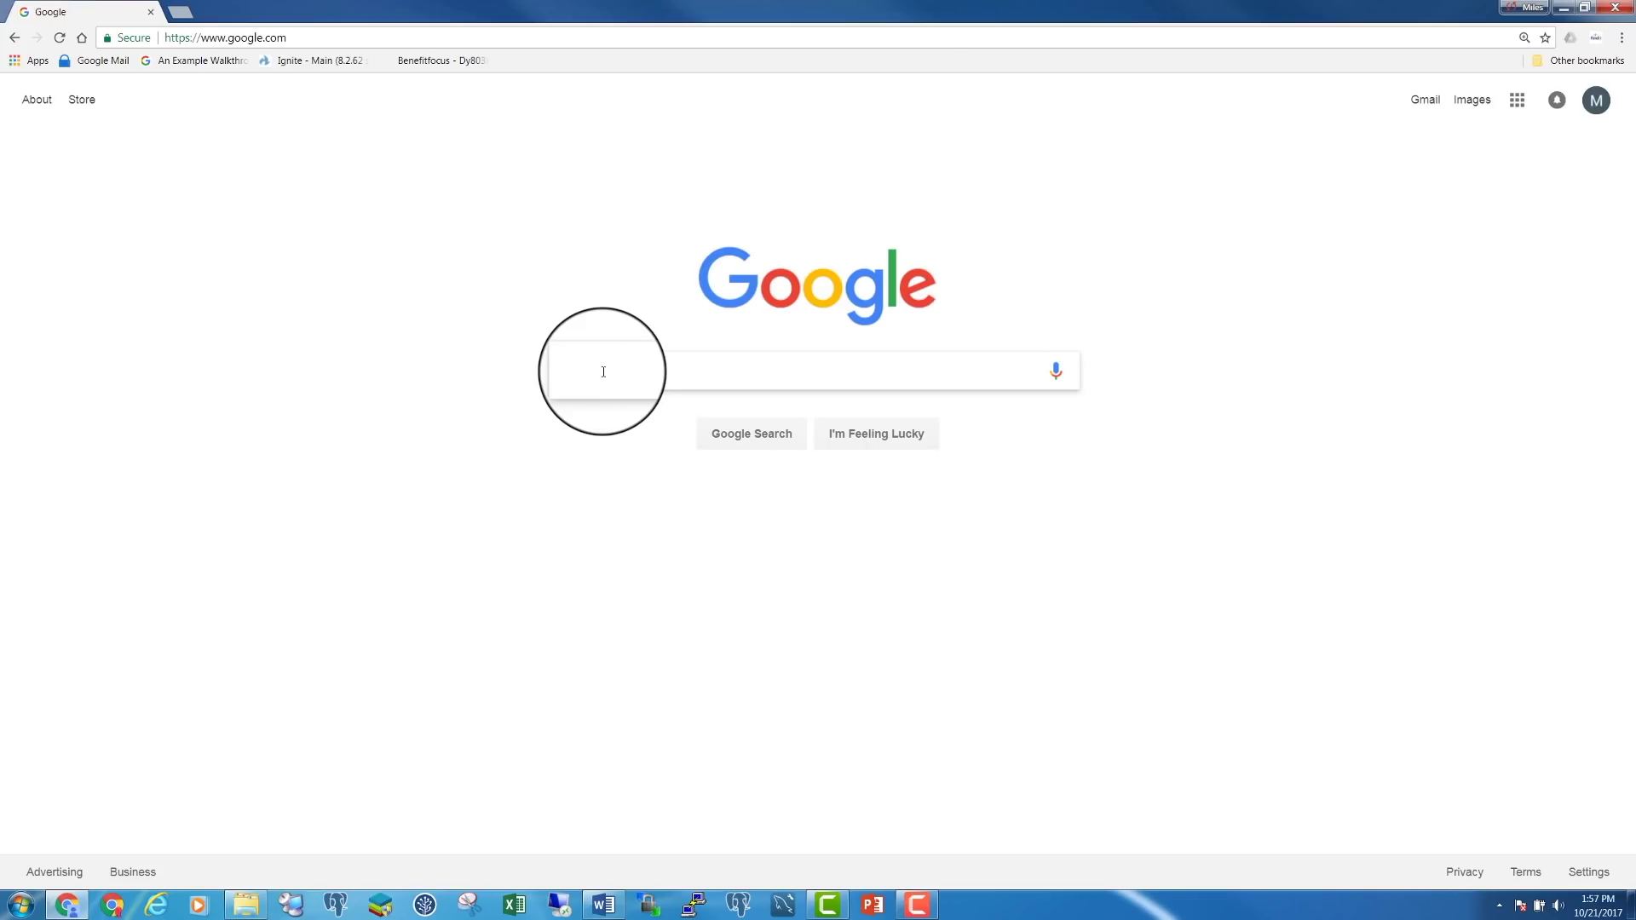
# Search Google for 'free aws account' and open the 'Create a Free AWS Account' result
pyautogui.write('free aw')
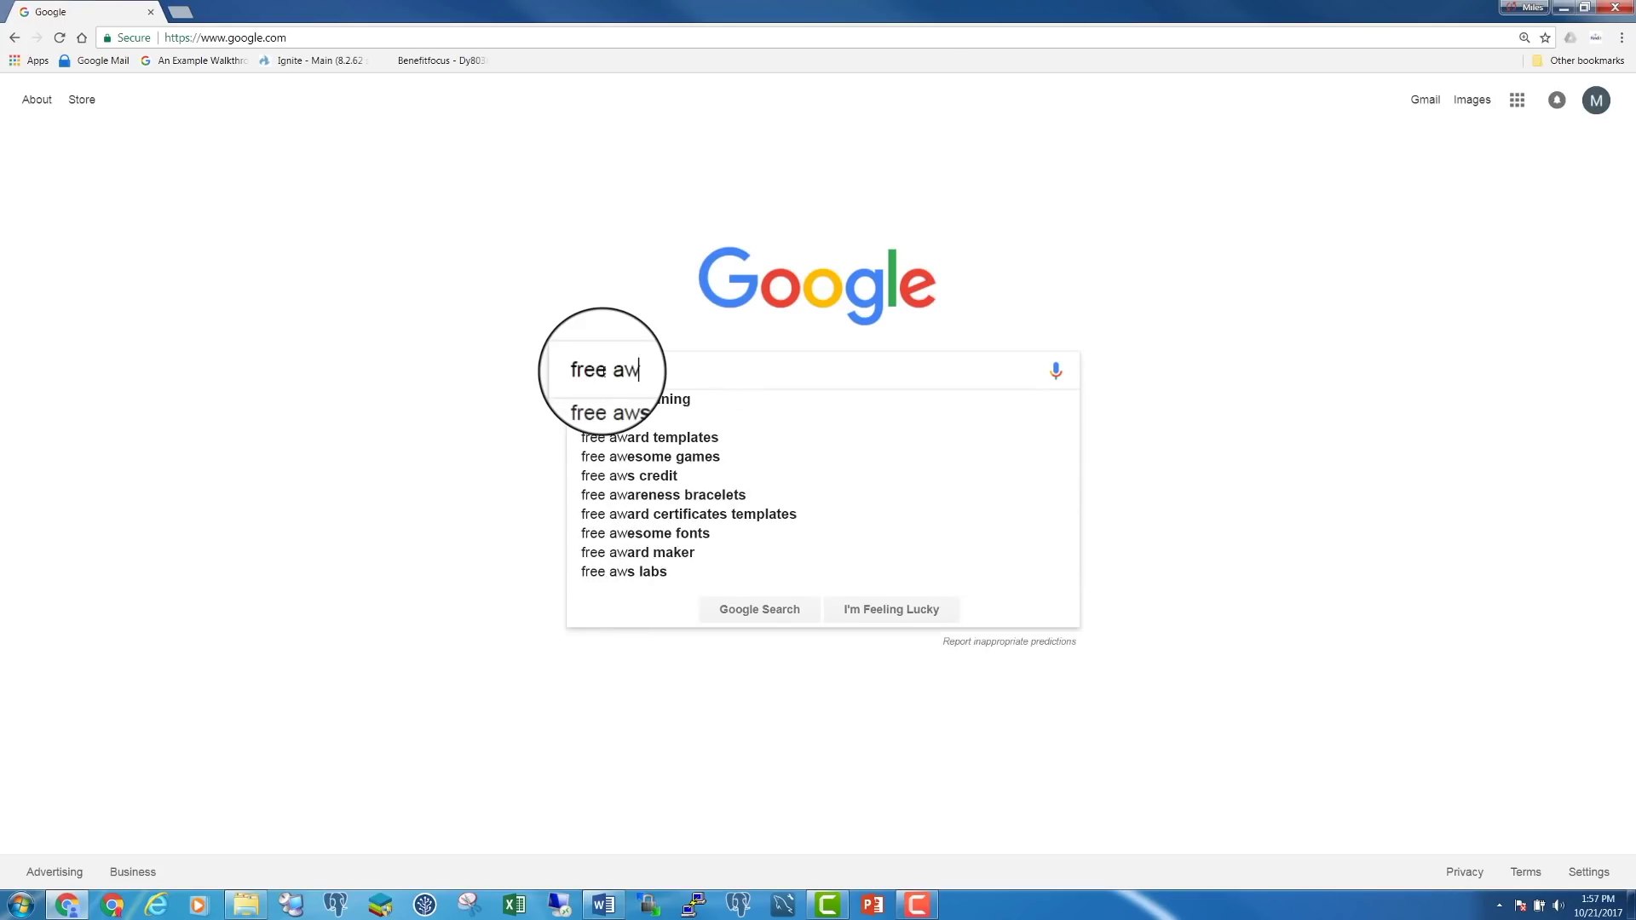
pyautogui.write('s a')
pyautogui.write('cc')
pyautogui.press('Down')
pyautogui.press('Return')
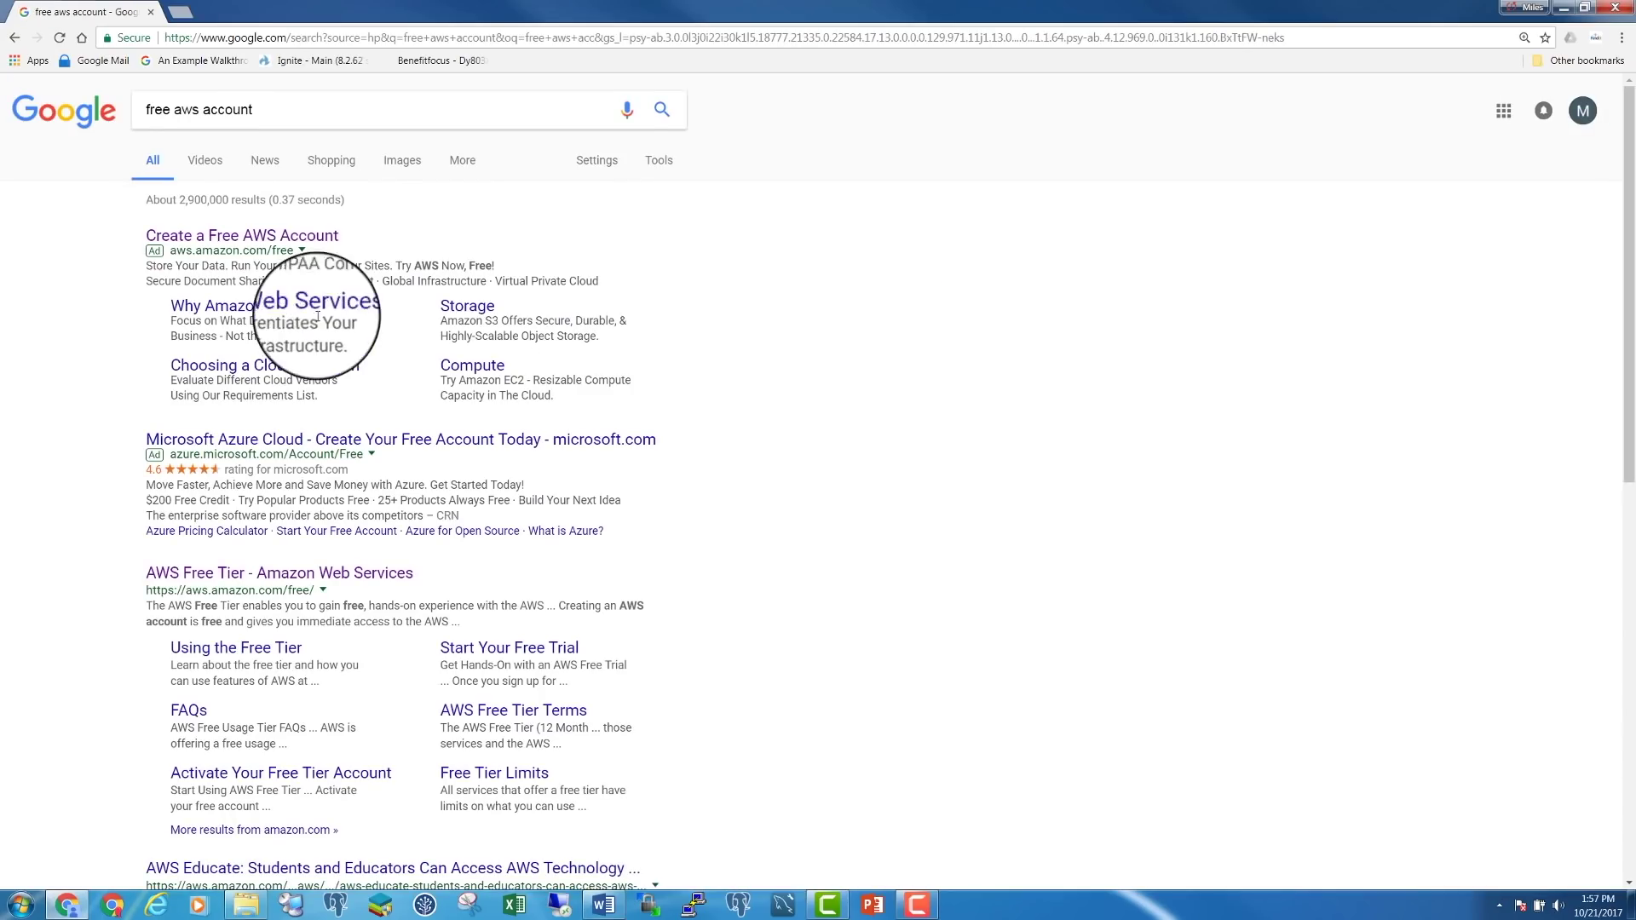
pyautogui.click(227, 236)
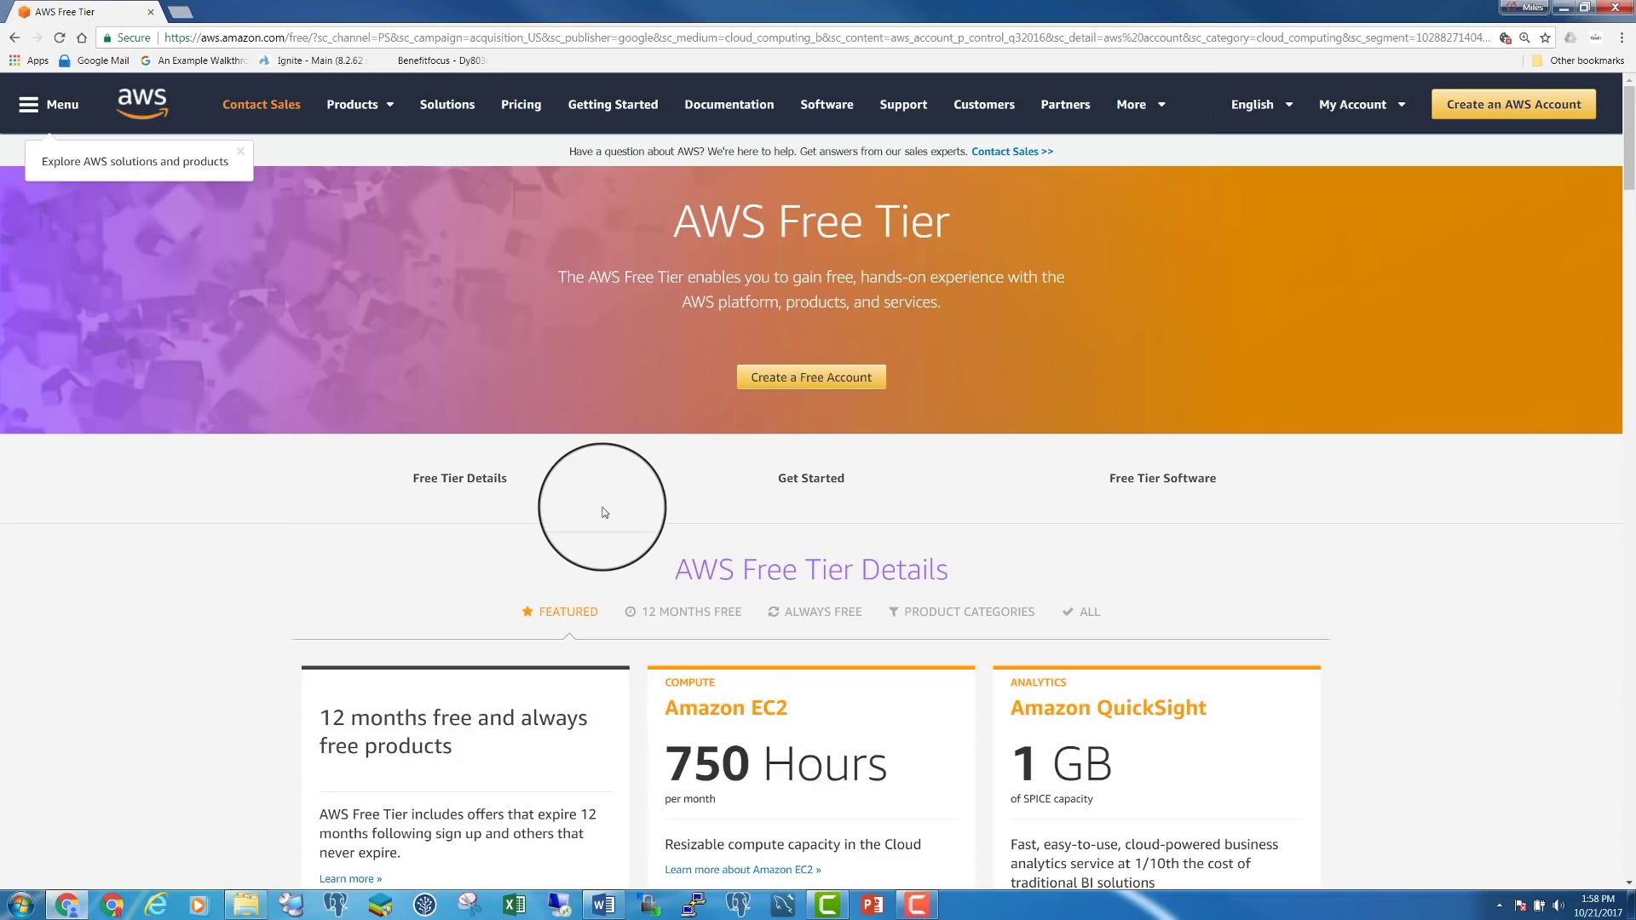
# Highlight the 12 Months Free heading and the Amazon RDS offer in the Free Tier Details cards
pyautogui.doubleClick(328, 718)
pyautogui.moveTo(364, 713); pyautogui.dragTo(490, 719)
pyautogui.scroll(-4, 550, 726)
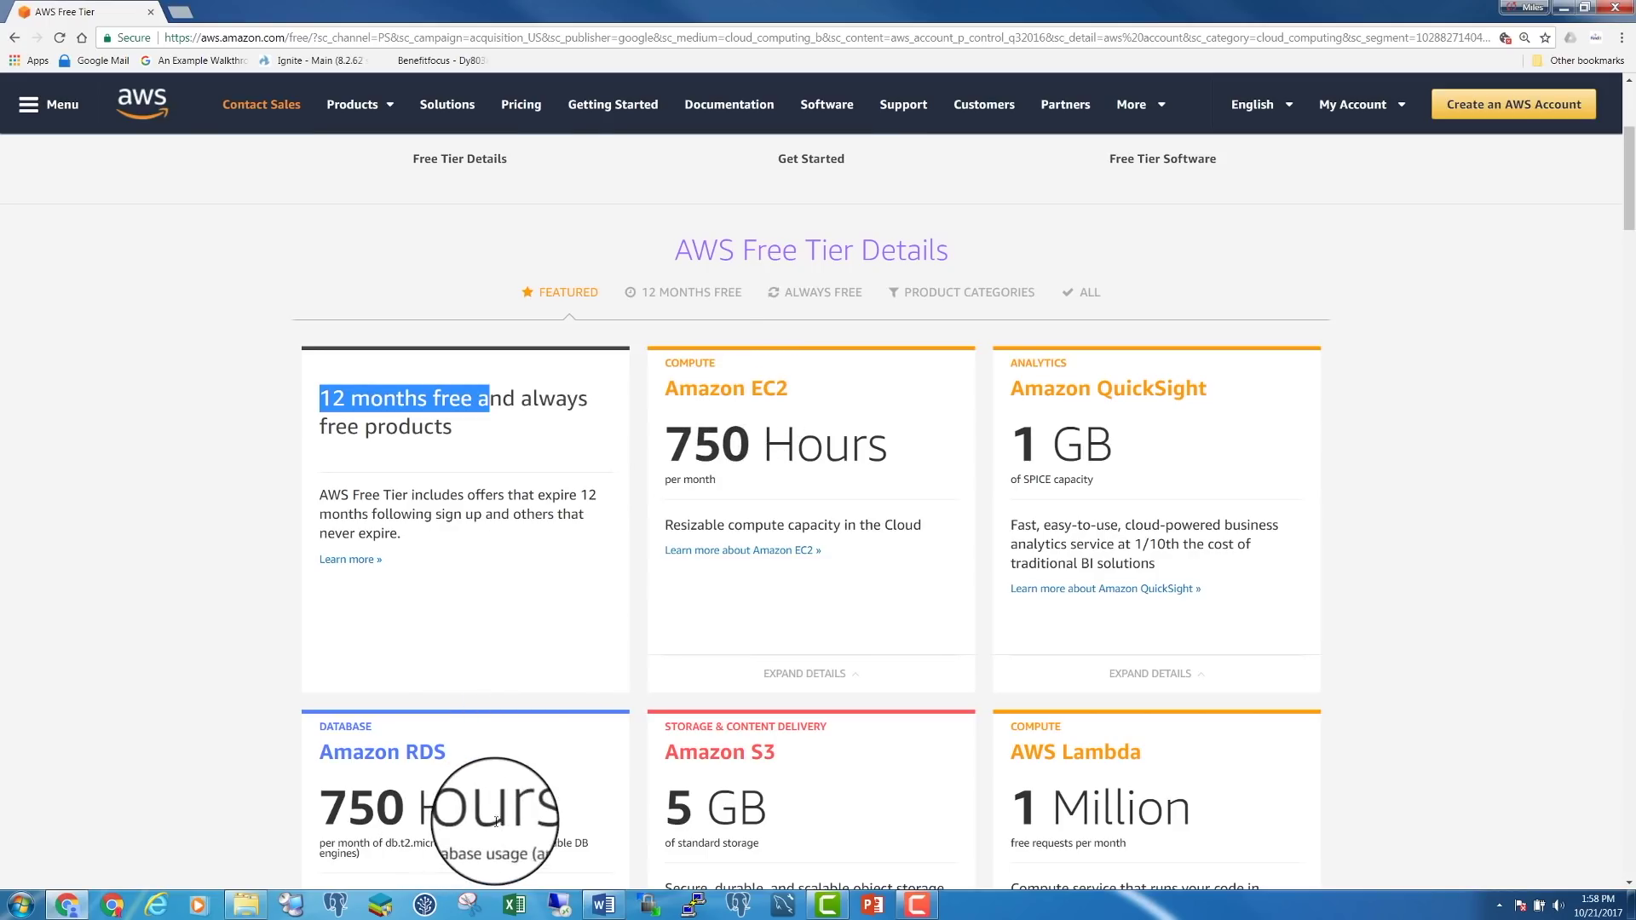
pyautogui.moveTo(419, 753); pyautogui.dragTo(459, 744)
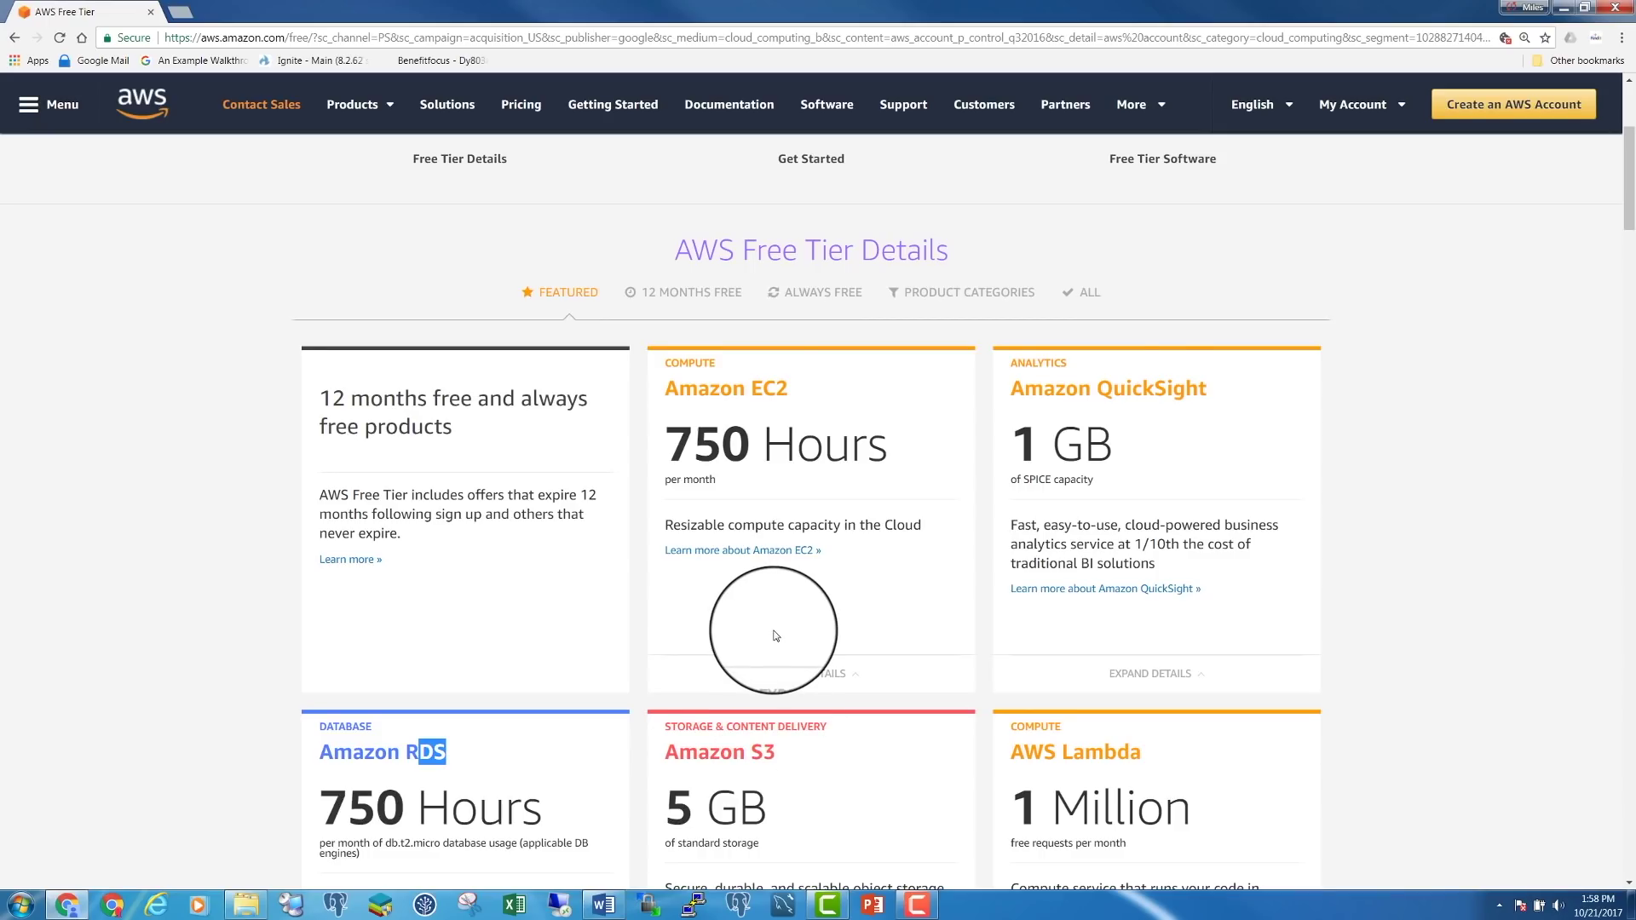
pyautogui.scroll(3, 776, 635)
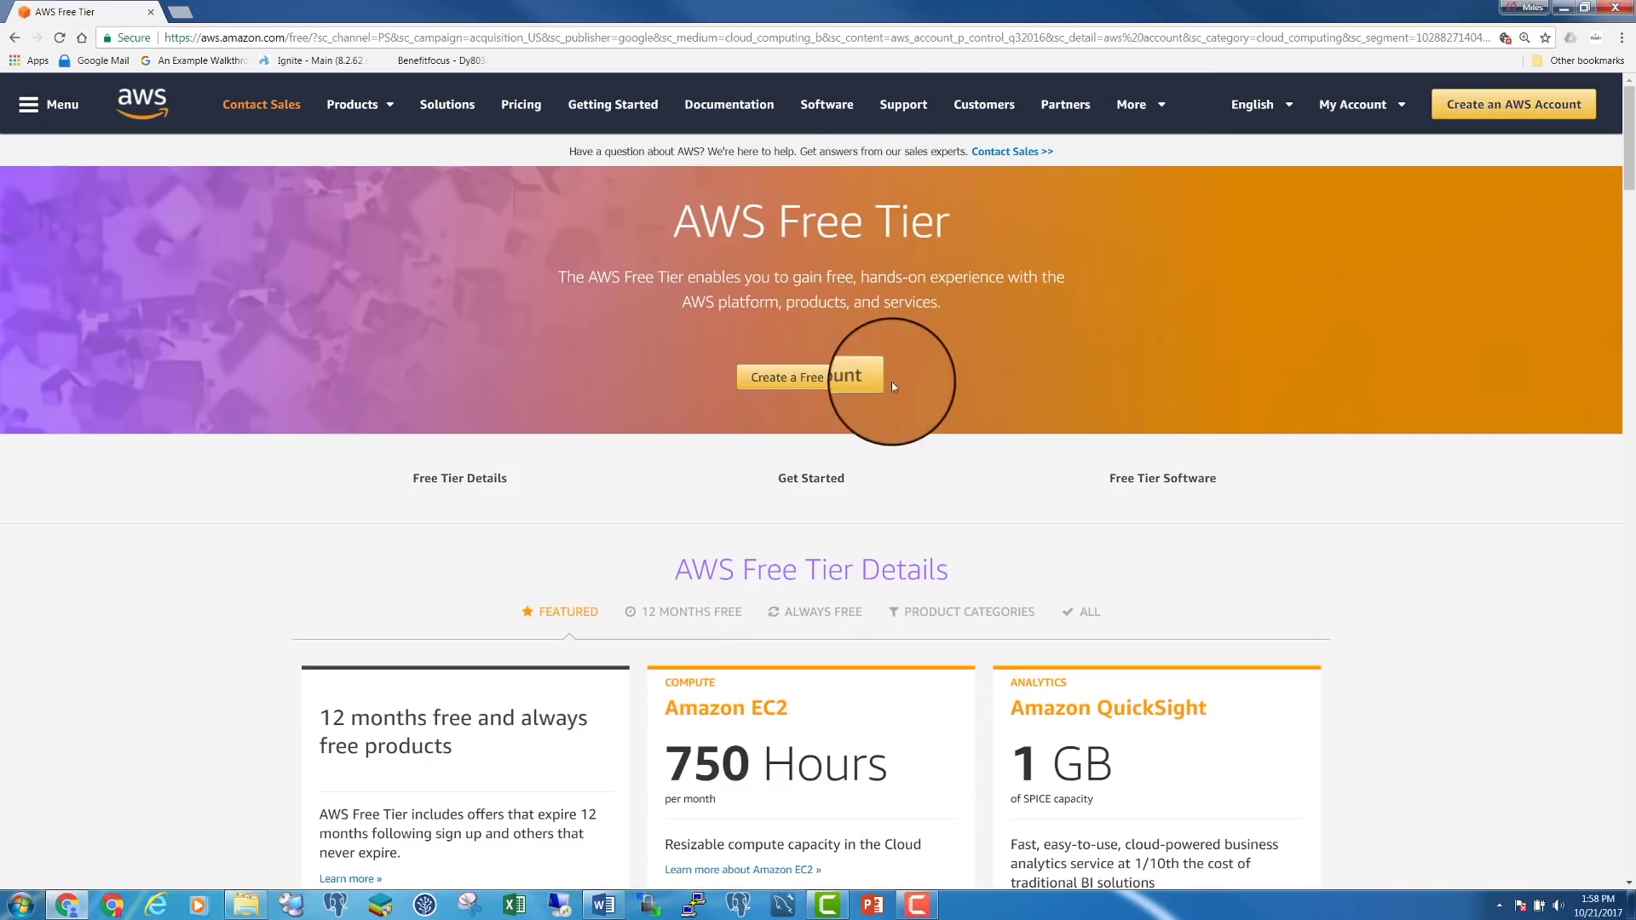
pyautogui.scroll(-4, 657, 534)
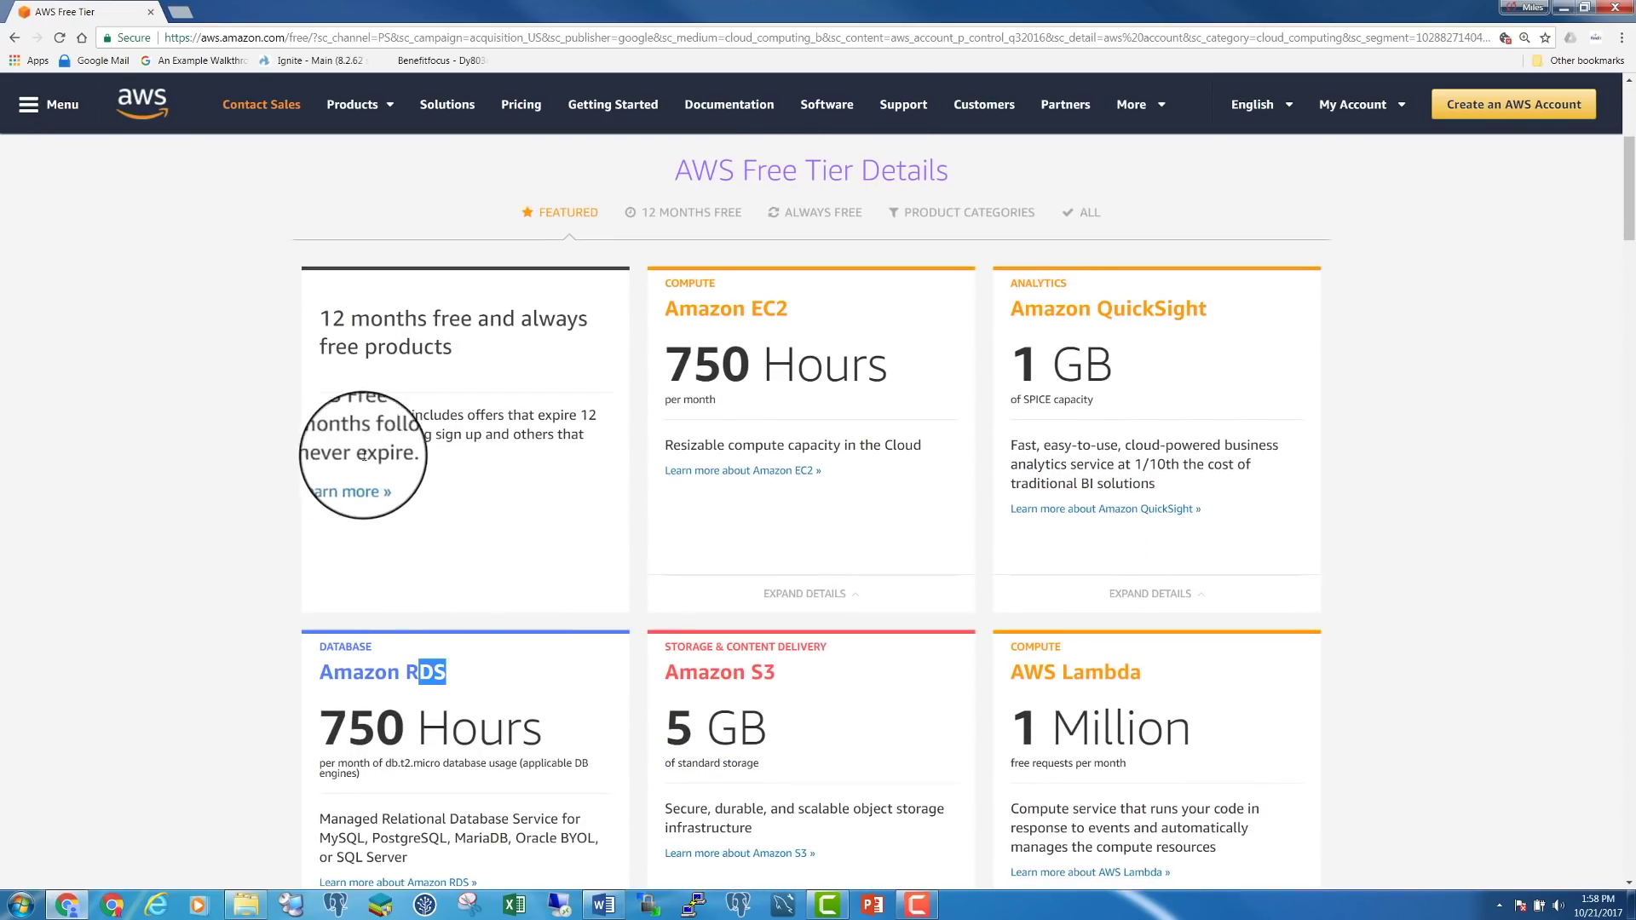
# Follow 'Learn more' to the non-expiring offers, then start 'Create a Free Account'
pyautogui.click(355, 484)
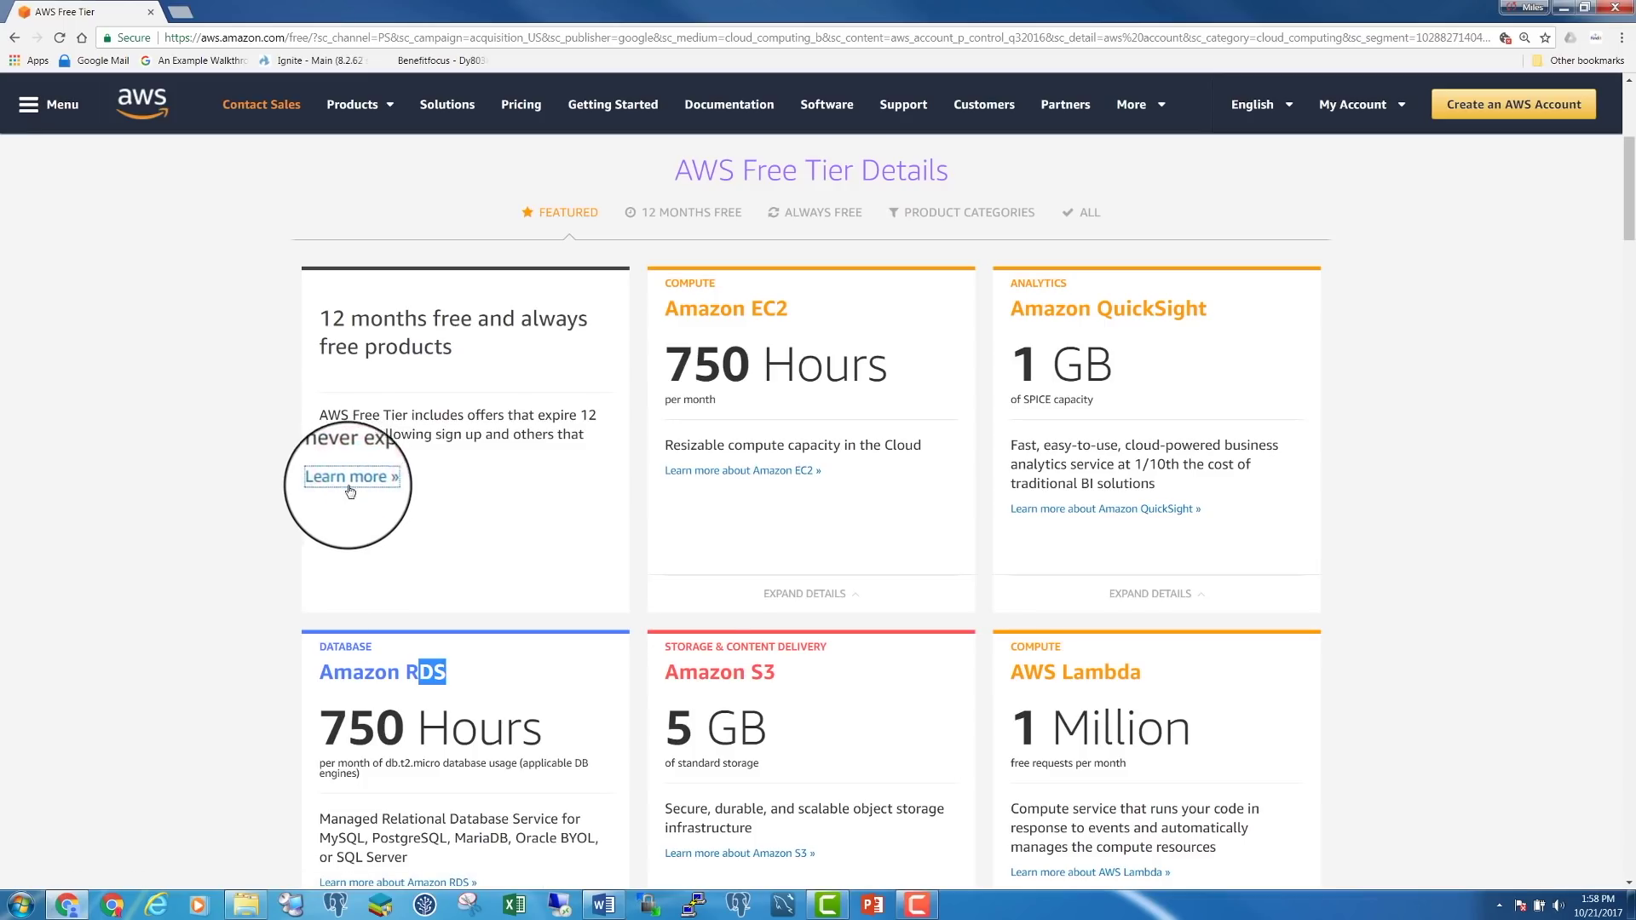
pyautogui.click(358, 479)
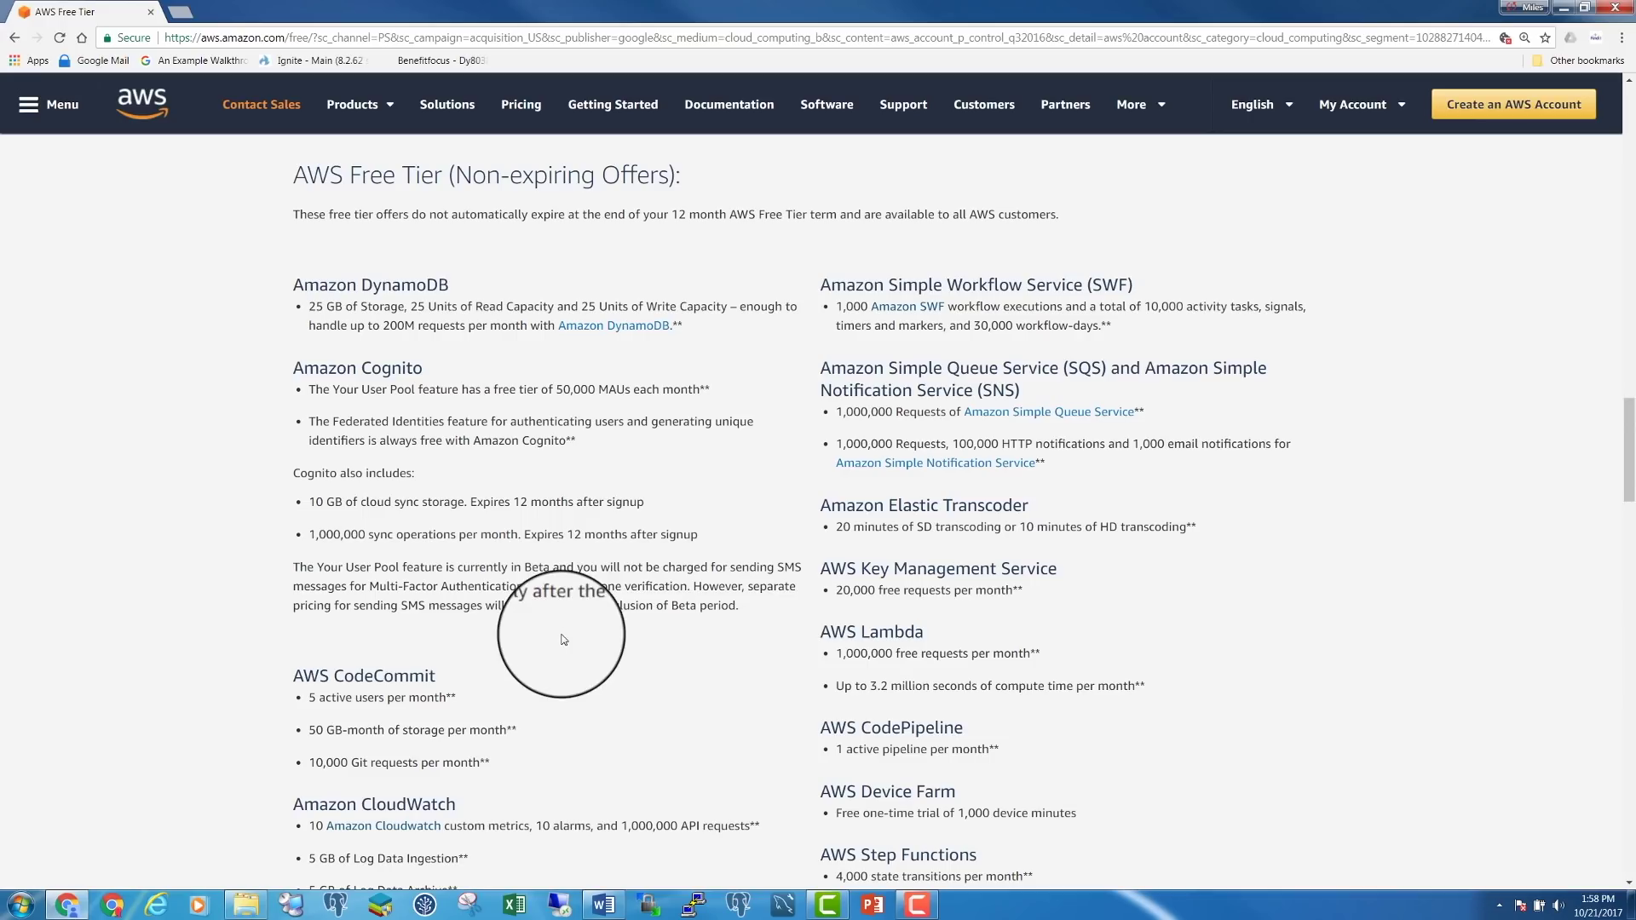
pyautogui.scroll(20, 598, 605)
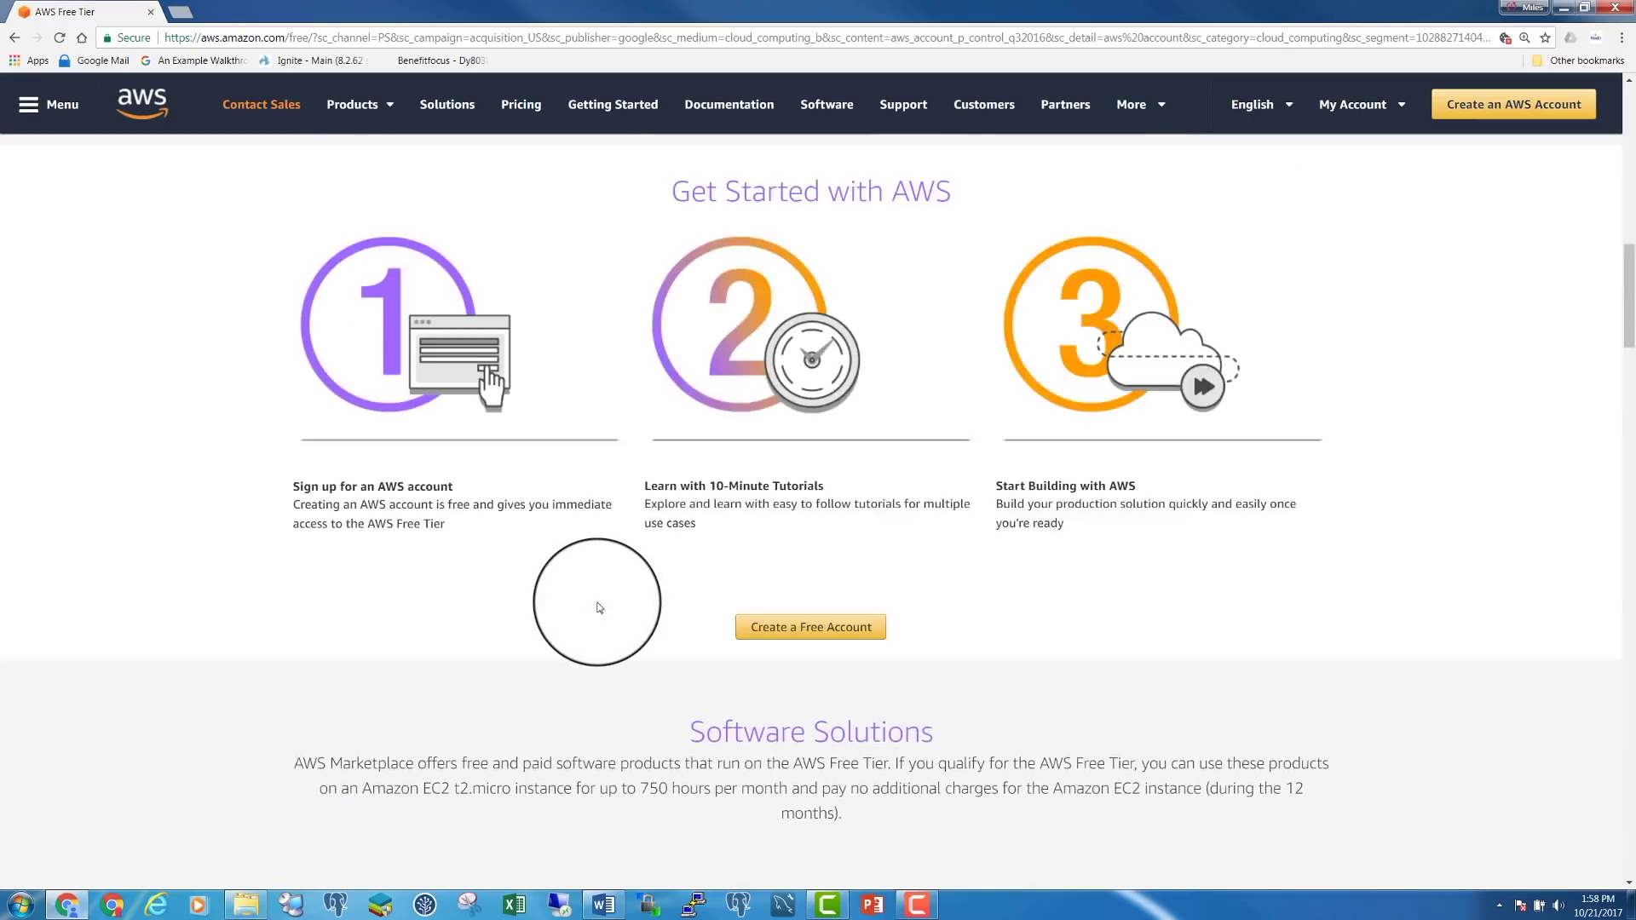
pyautogui.scroll(10, 598, 605)
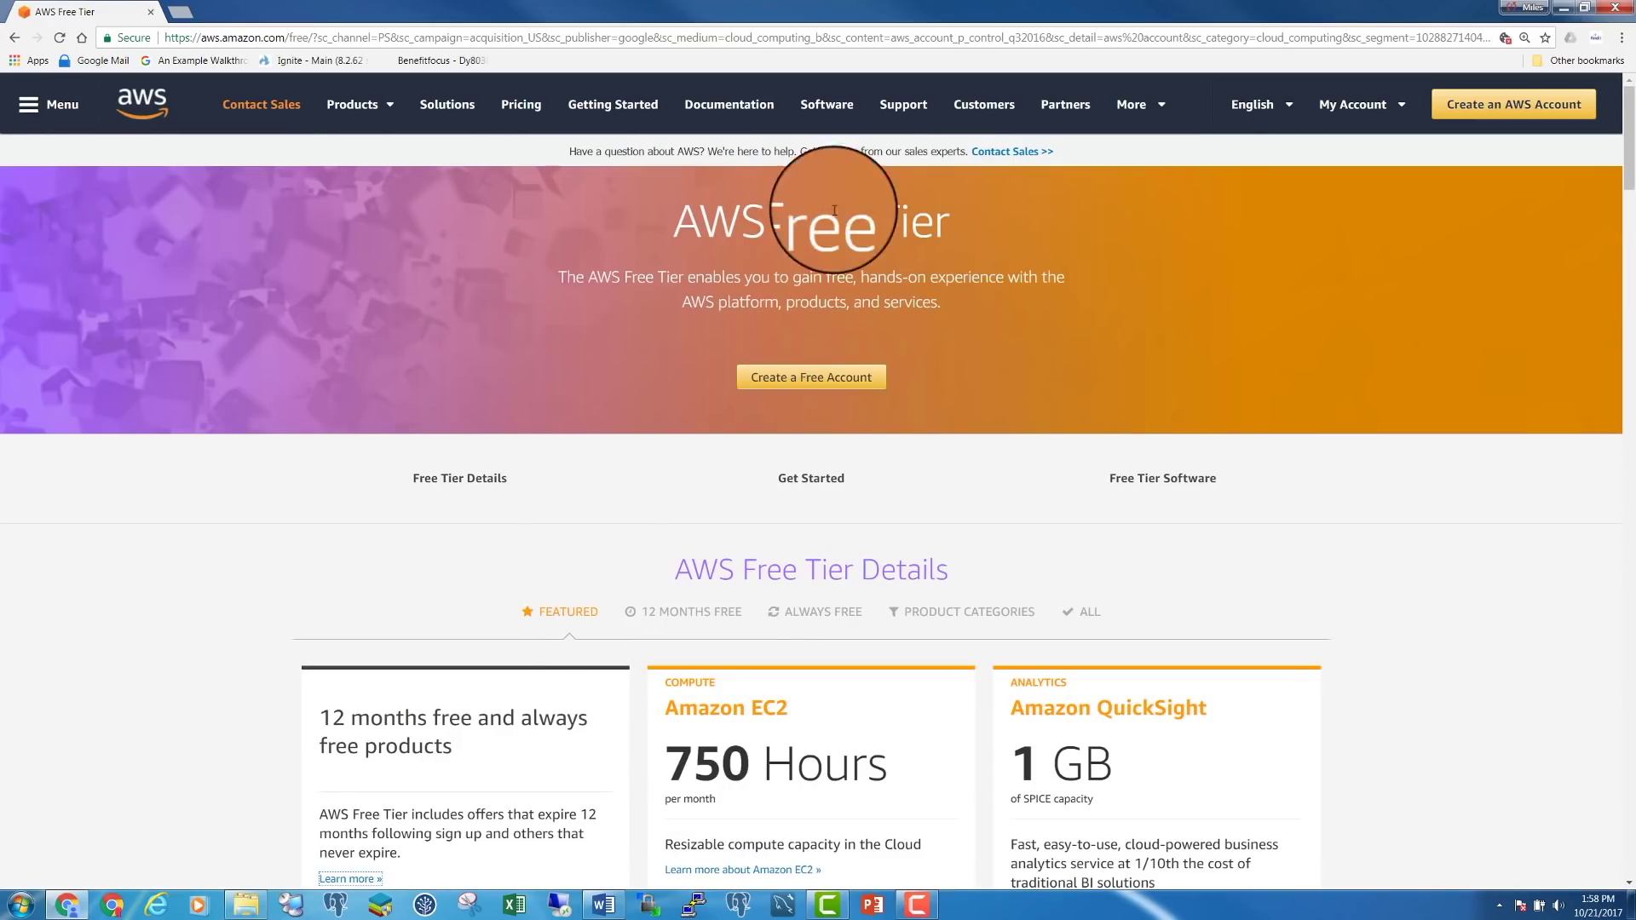
pyautogui.click(787, 380)
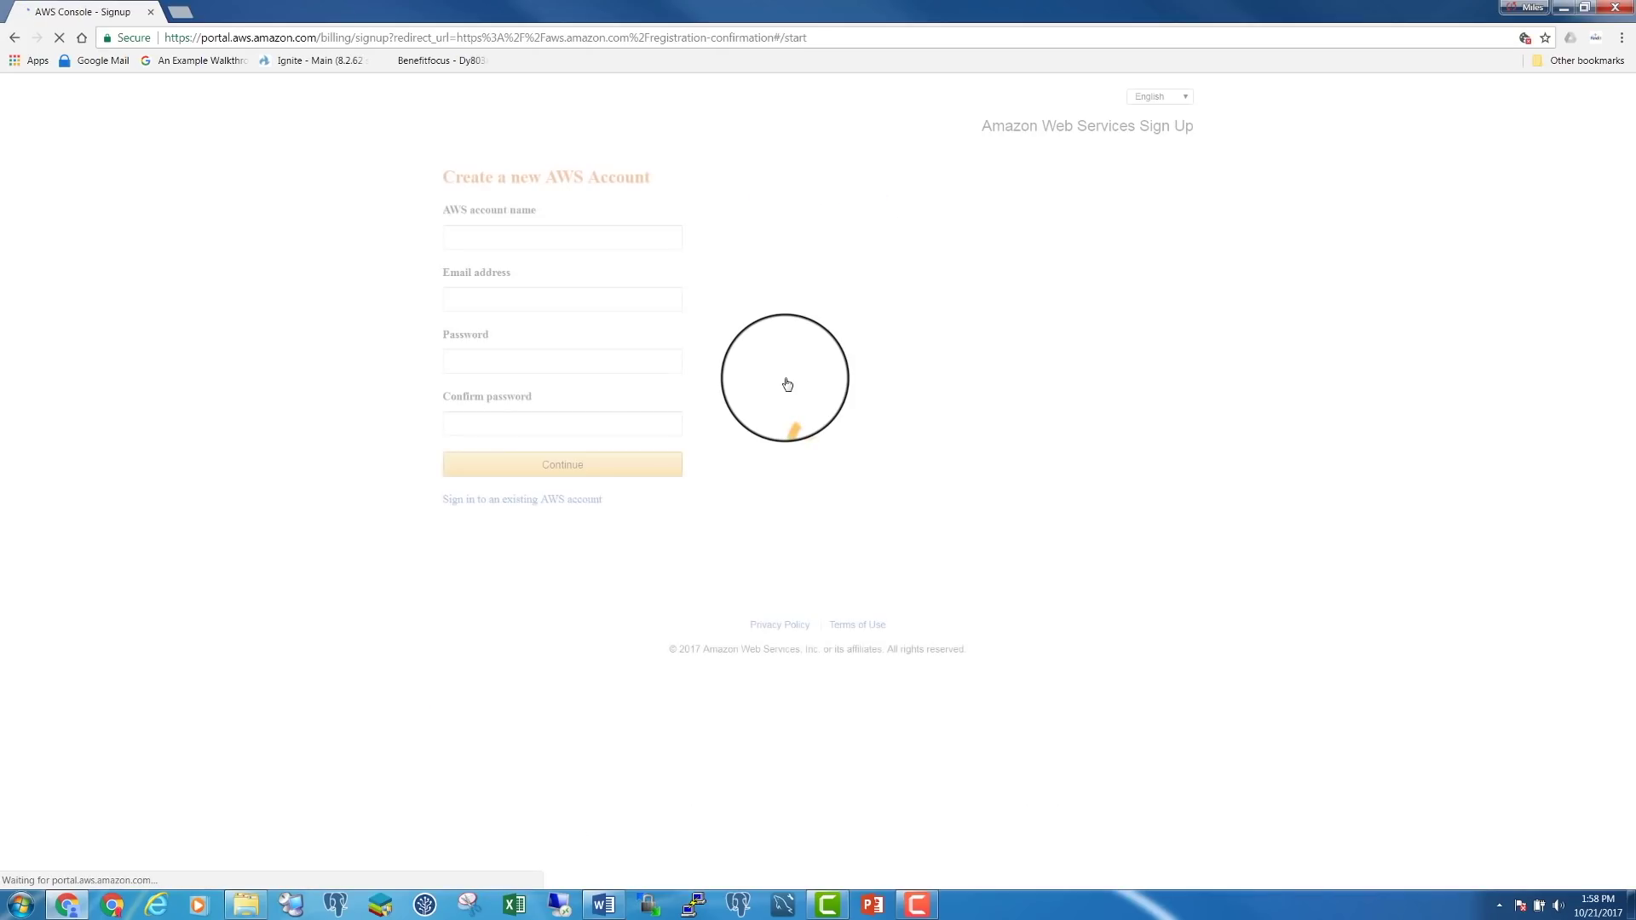
# Submit the sign-up form with an account name, the e-mail address and matching passwords
pyautogui.click(584, 234)
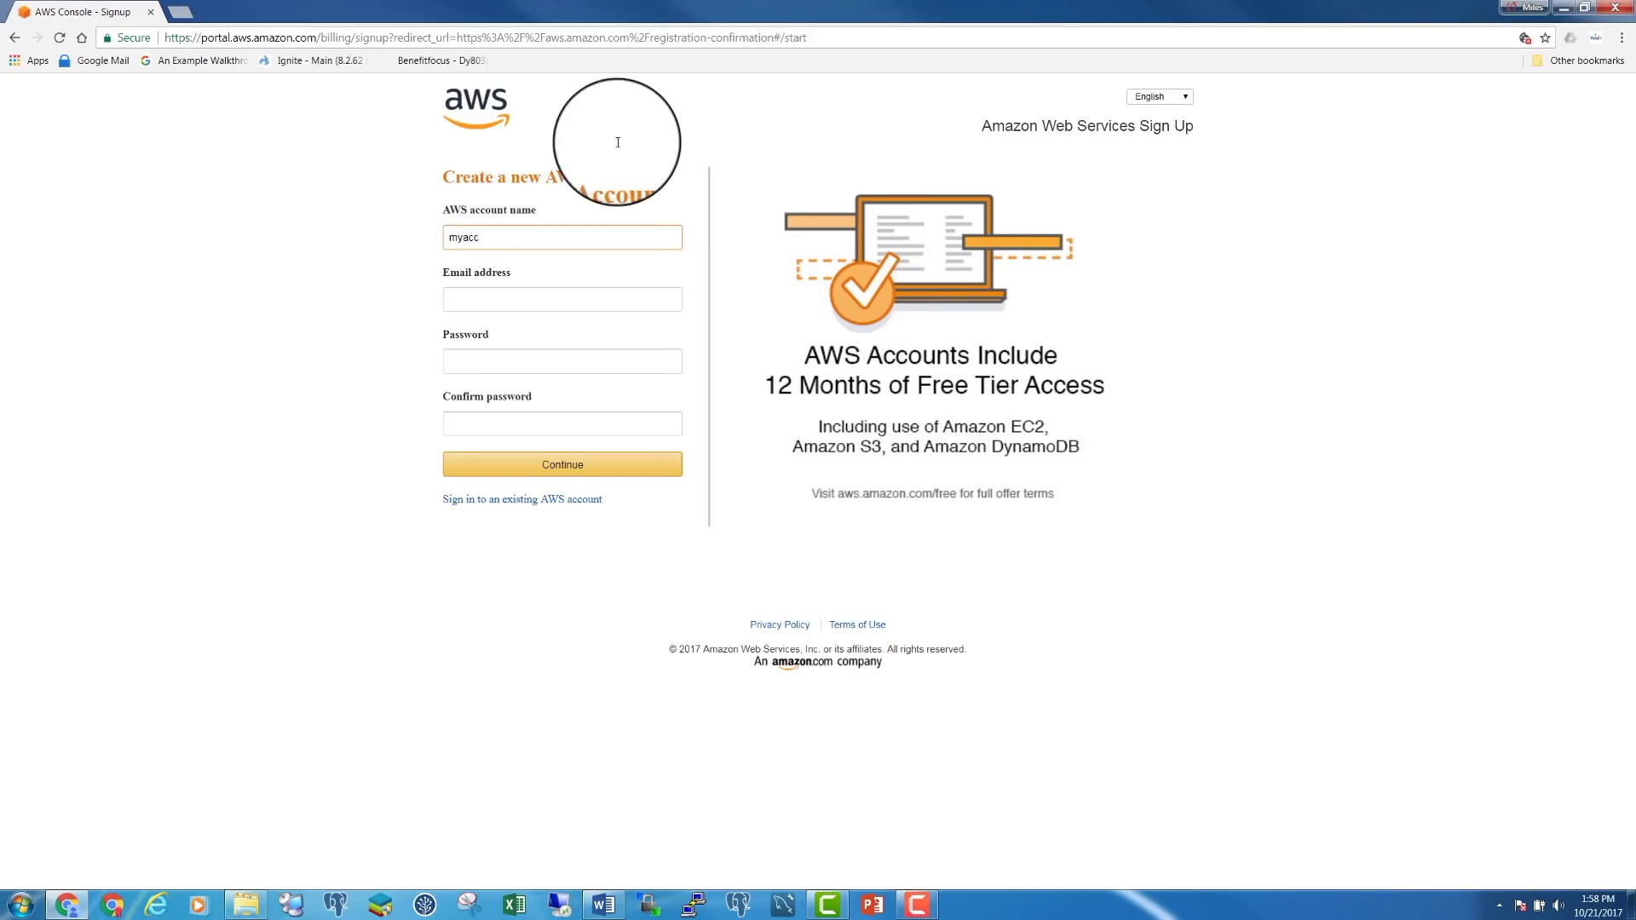
pyautogui.click(575, 294)
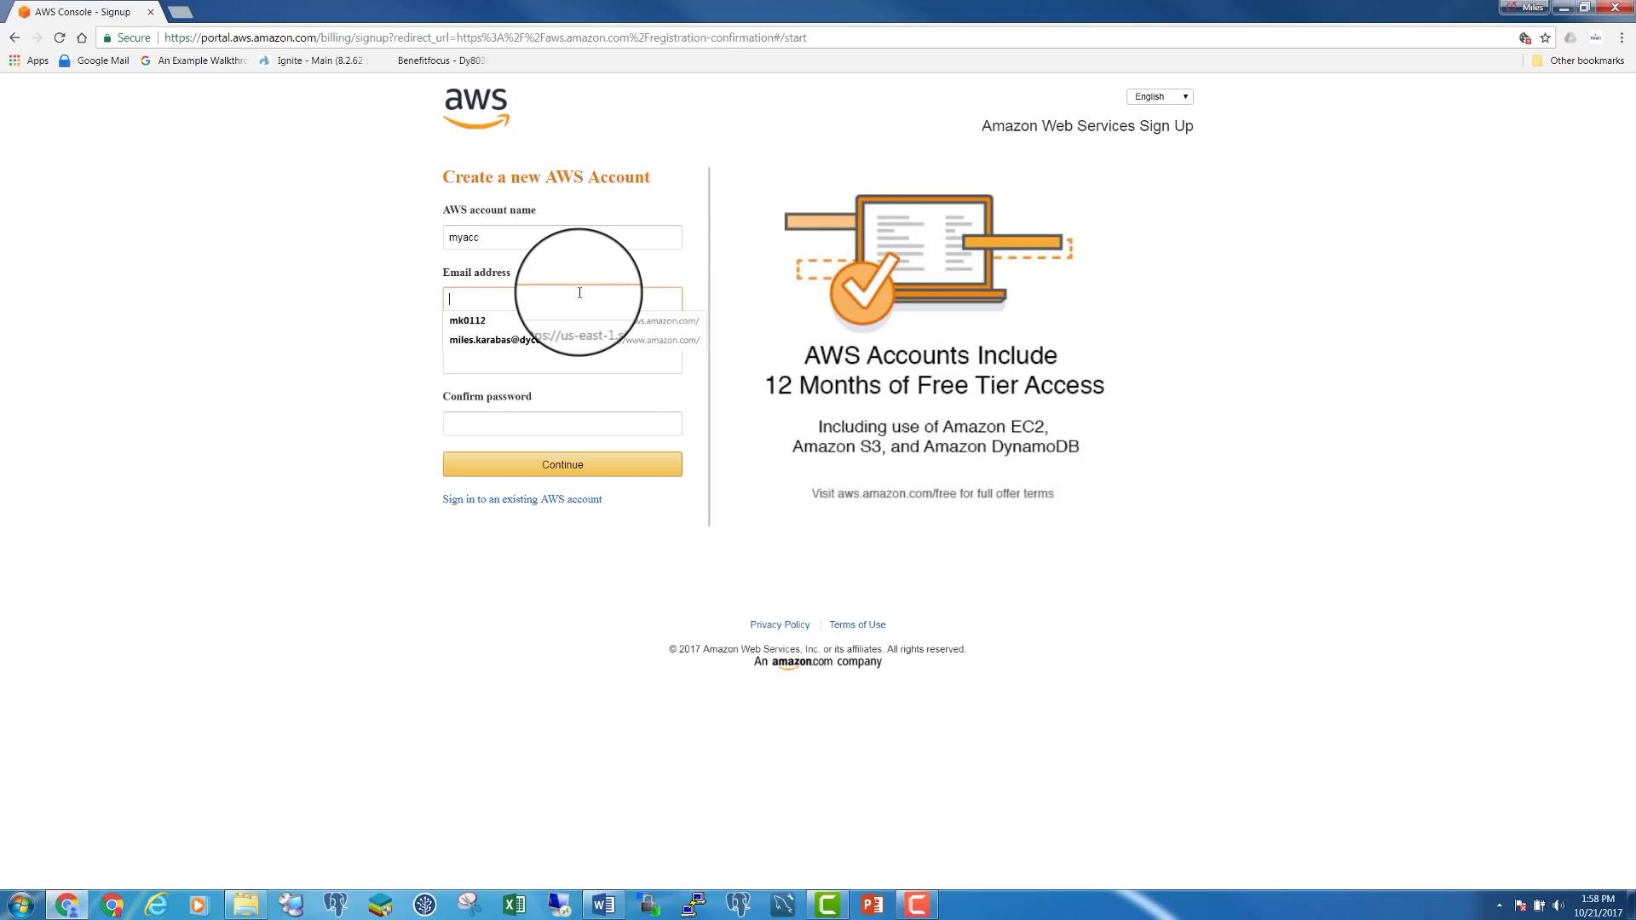
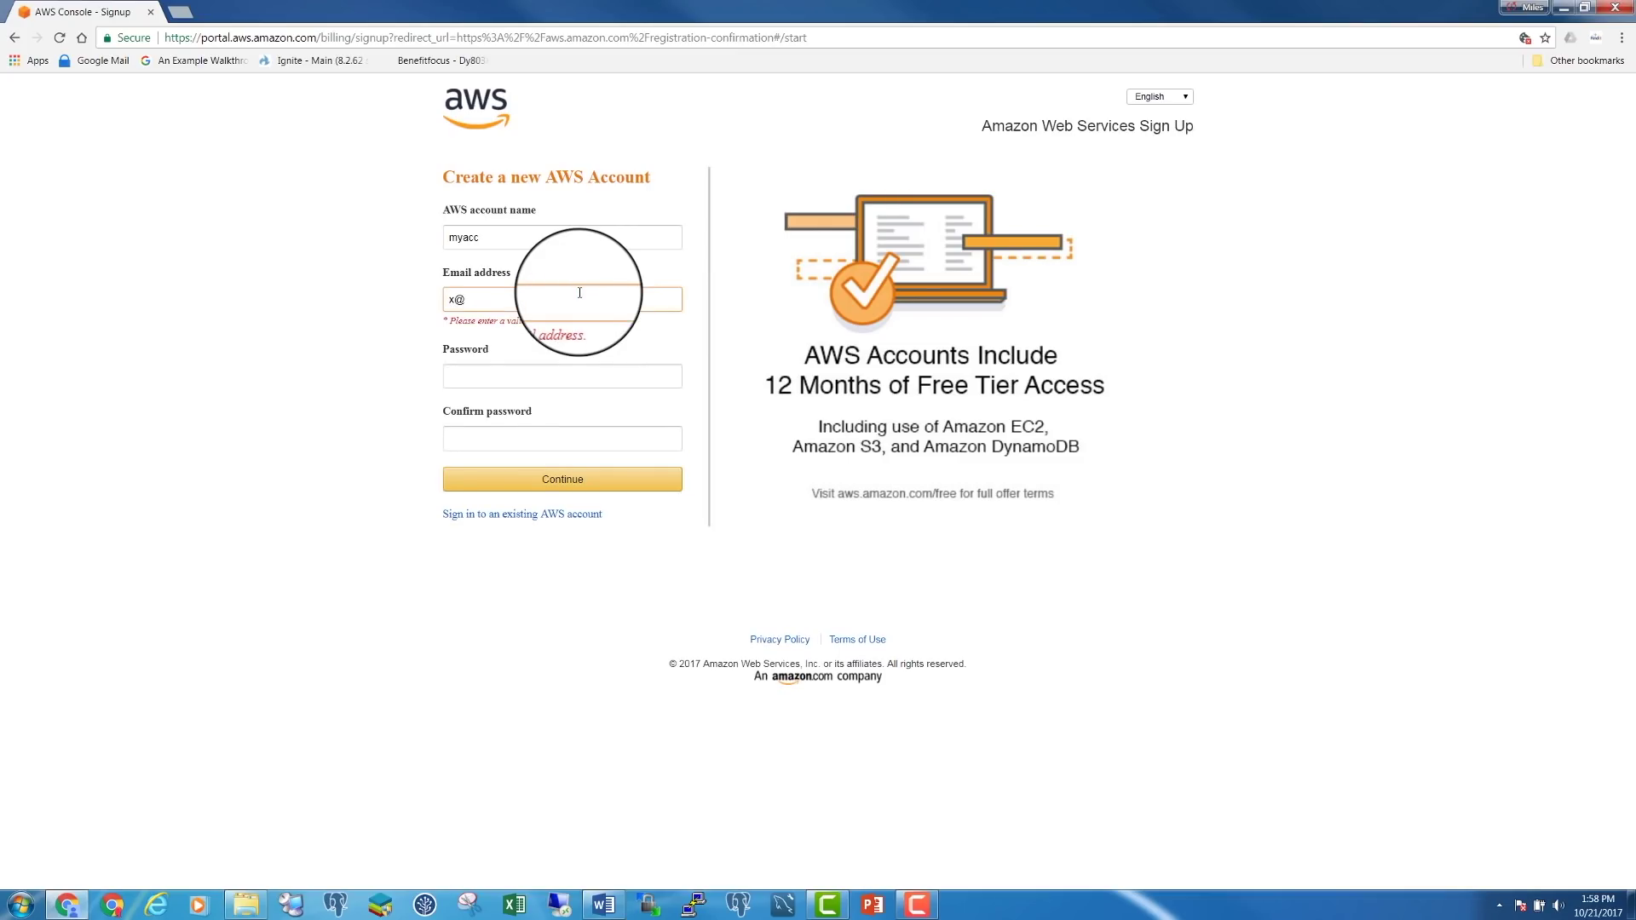
pyautogui.press('Tab')
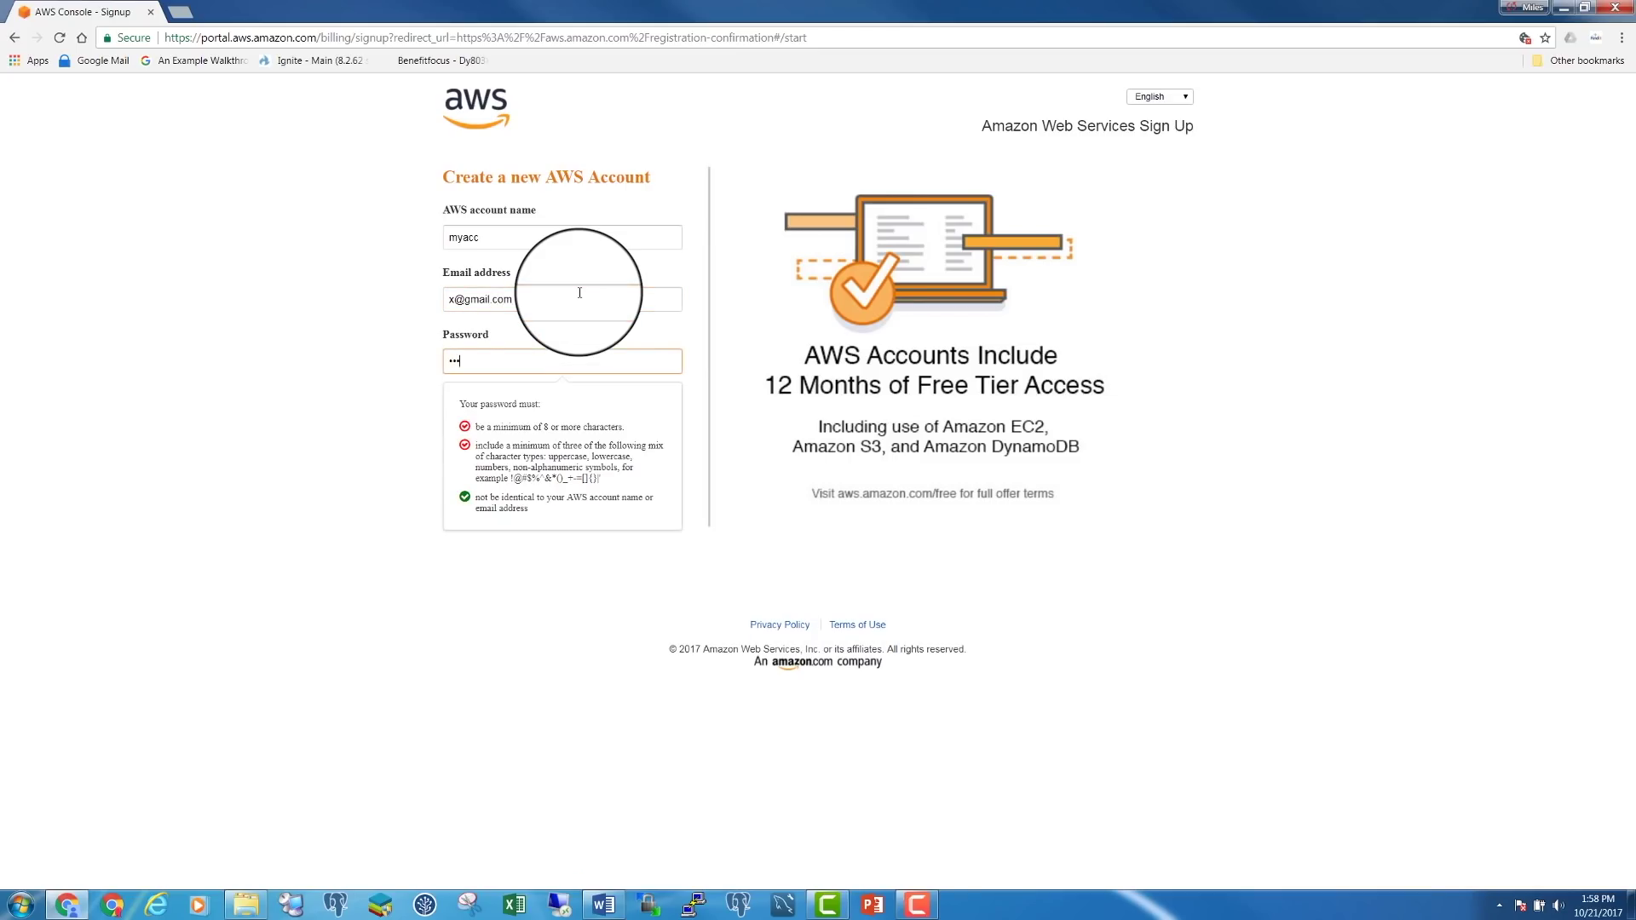
pyautogui.write('1')
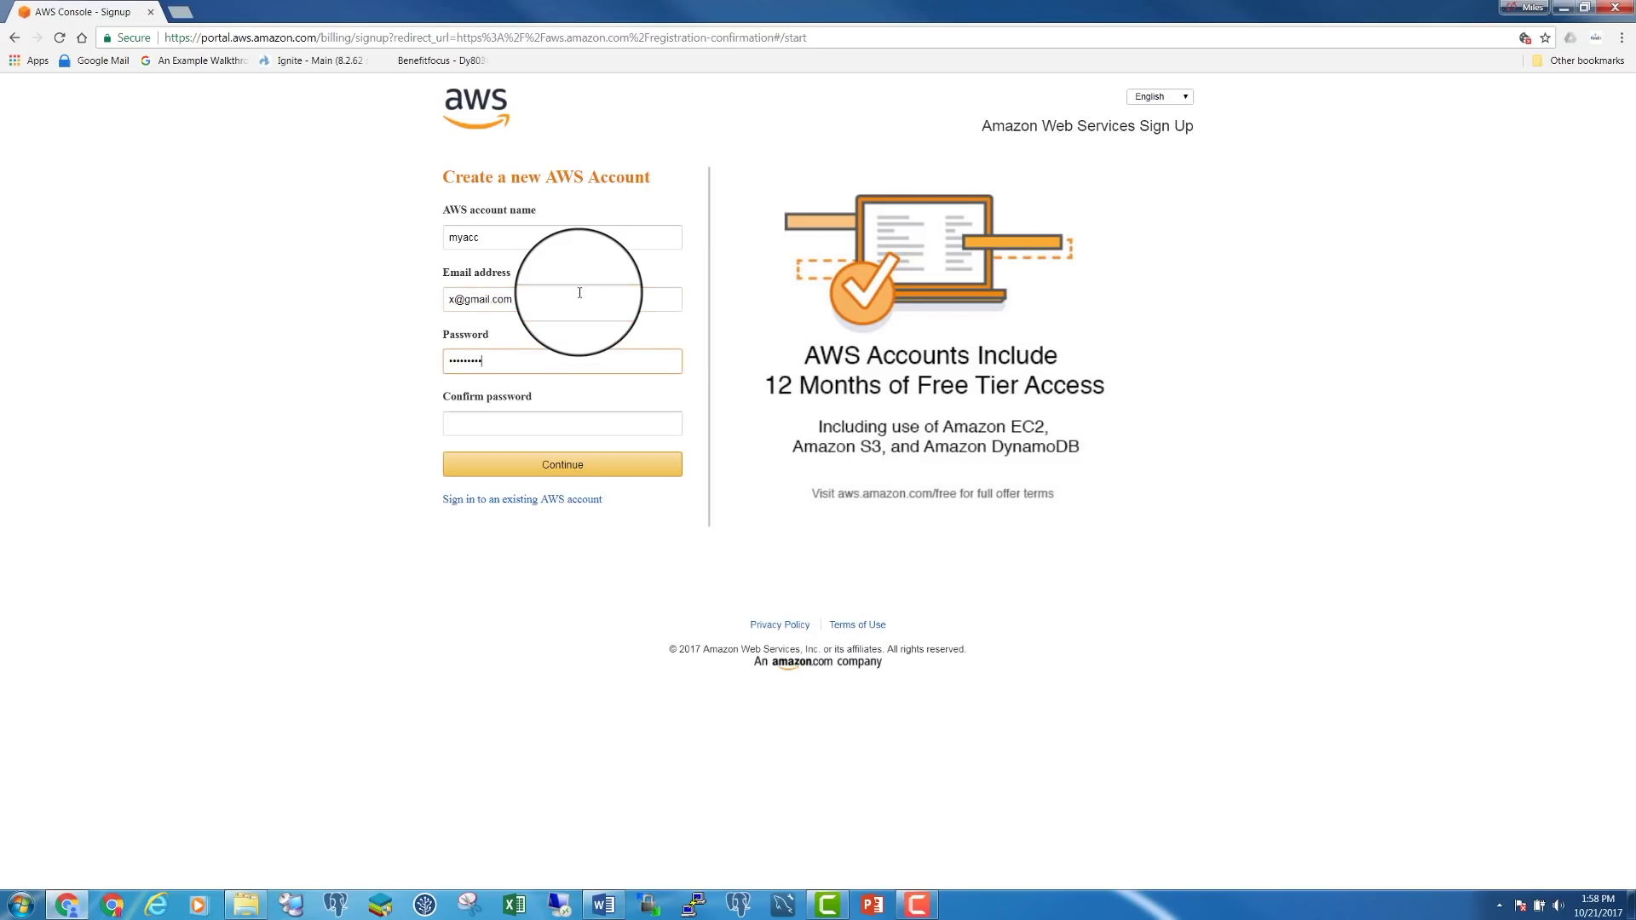
pyautogui.write('P')
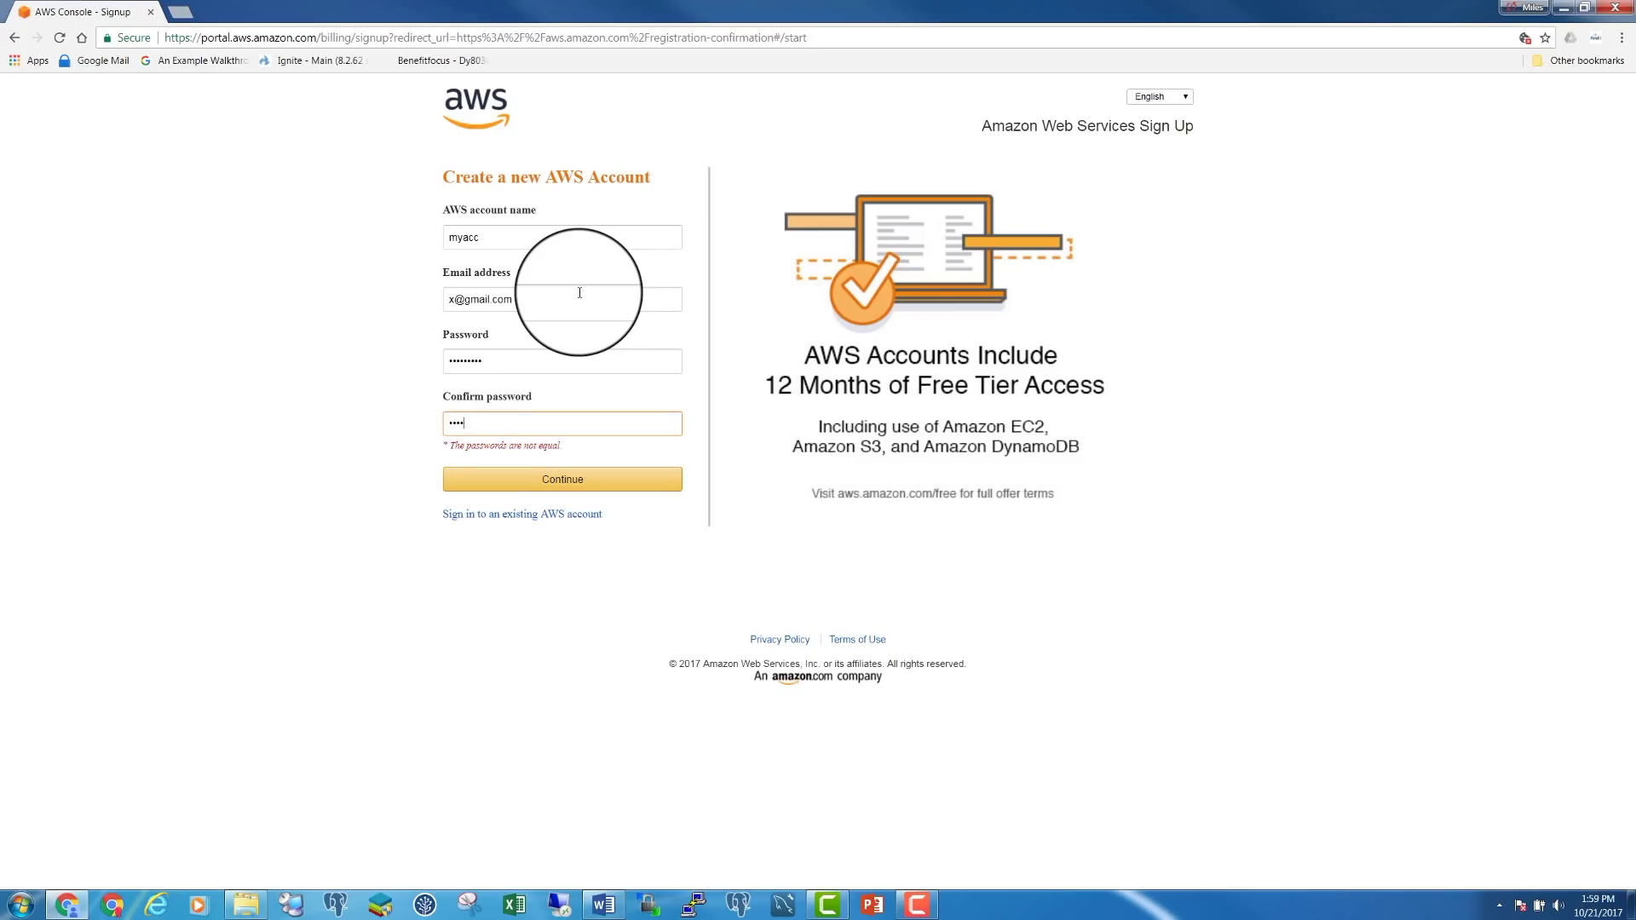
pyautogui.write('1')
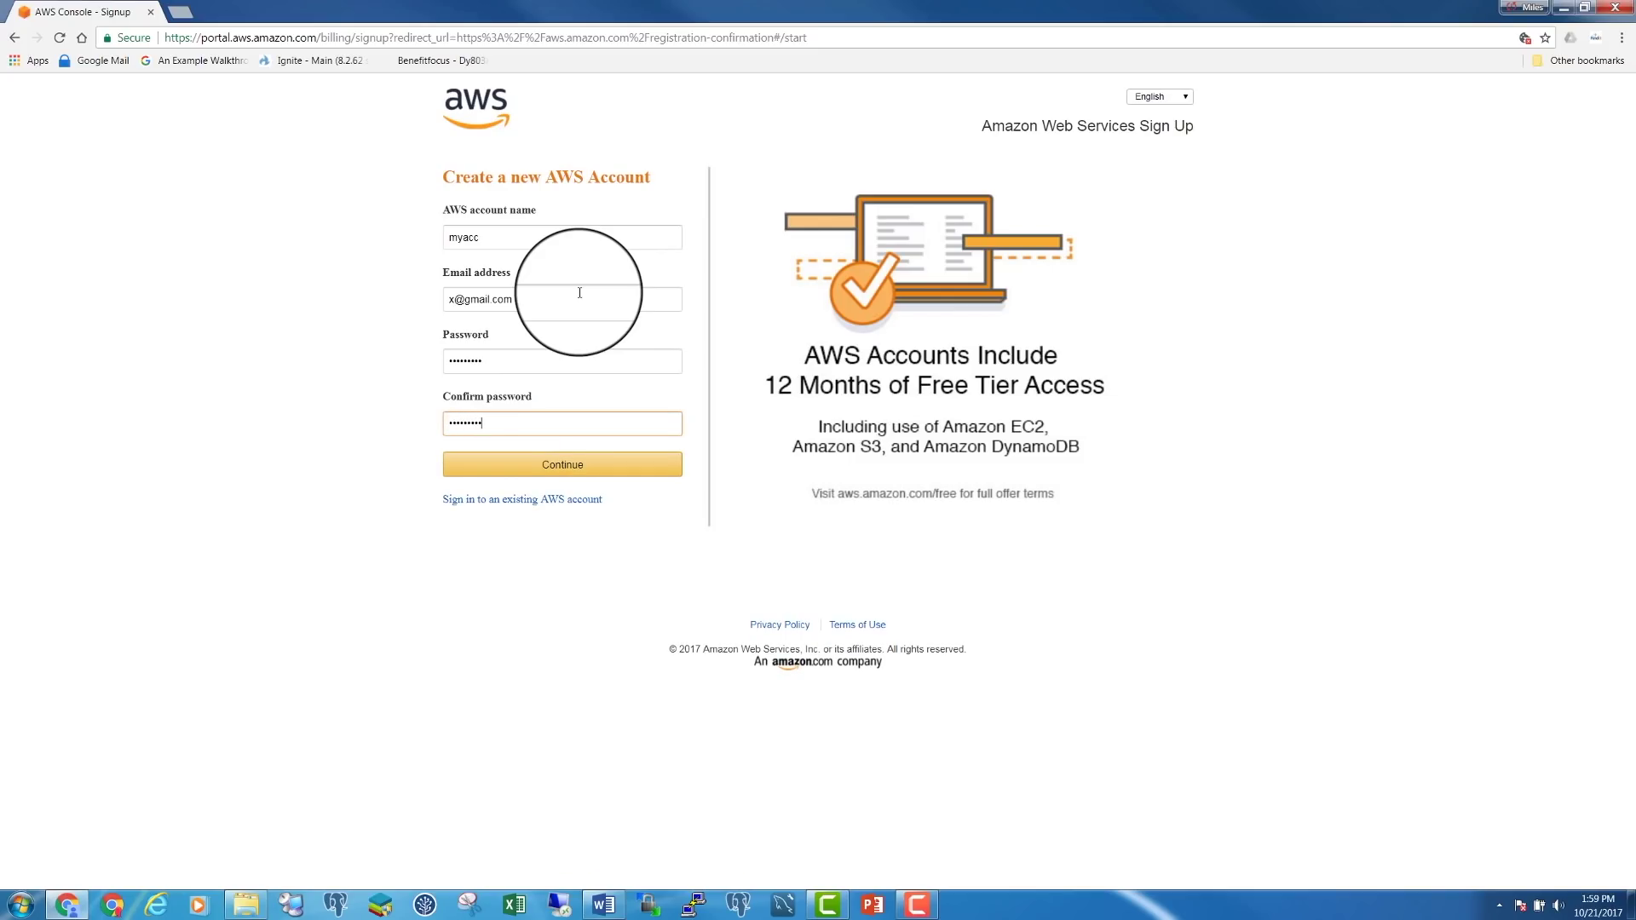
pyautogui.click(581, 467)
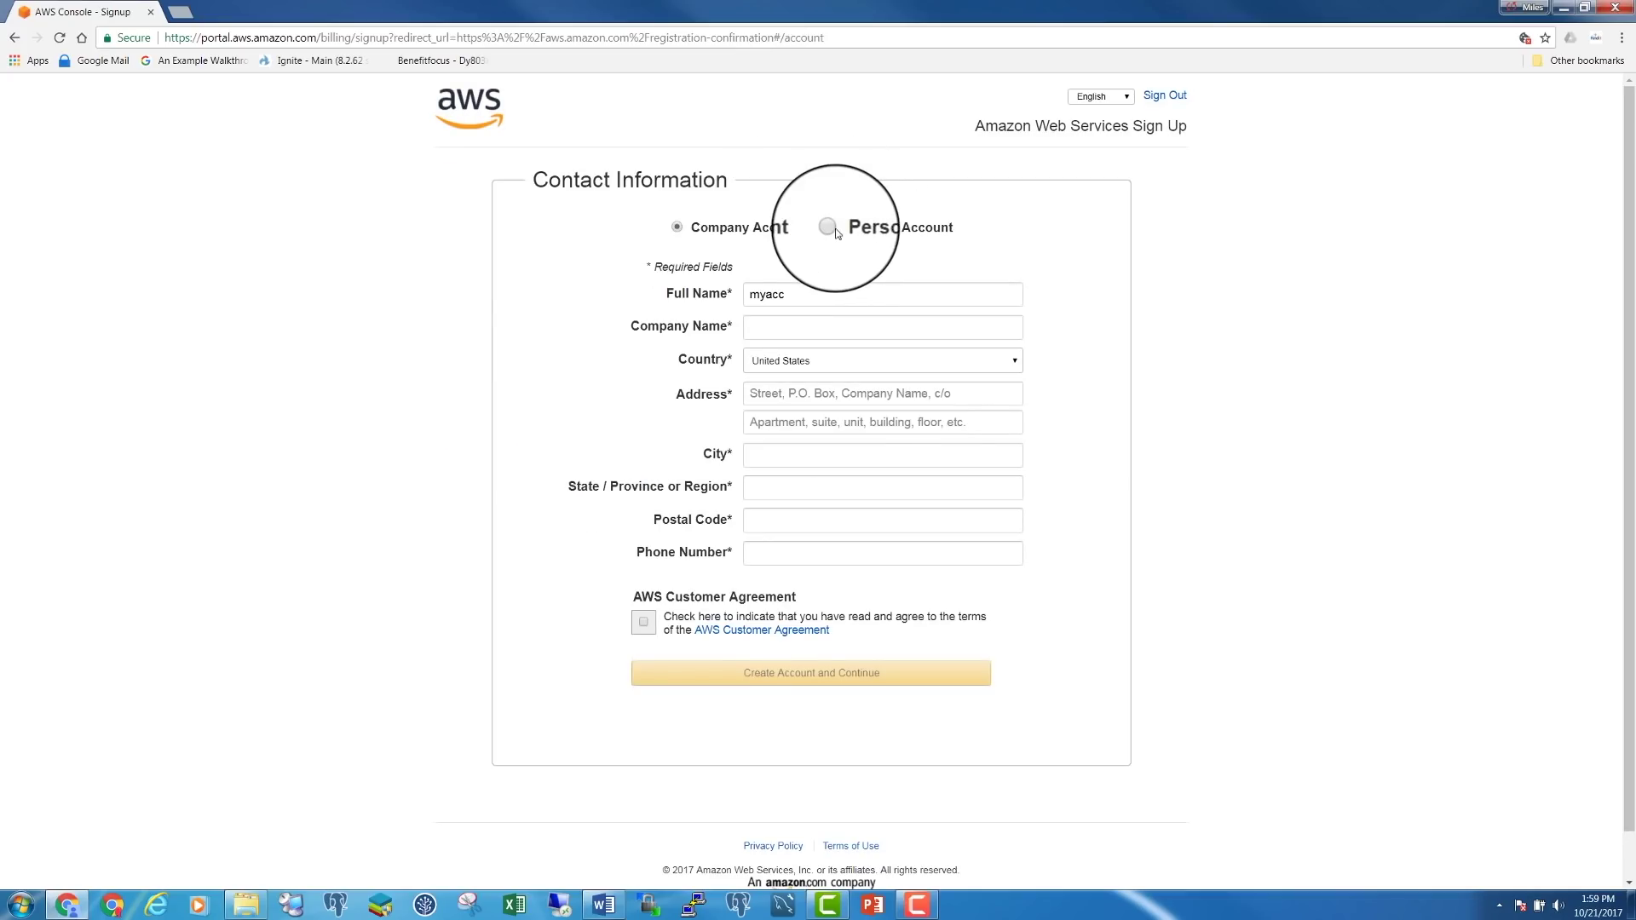
# Choose Personal Account, read the AWS Customer Agreement in its tab, and accept it
pyautogui.click(833, 228)
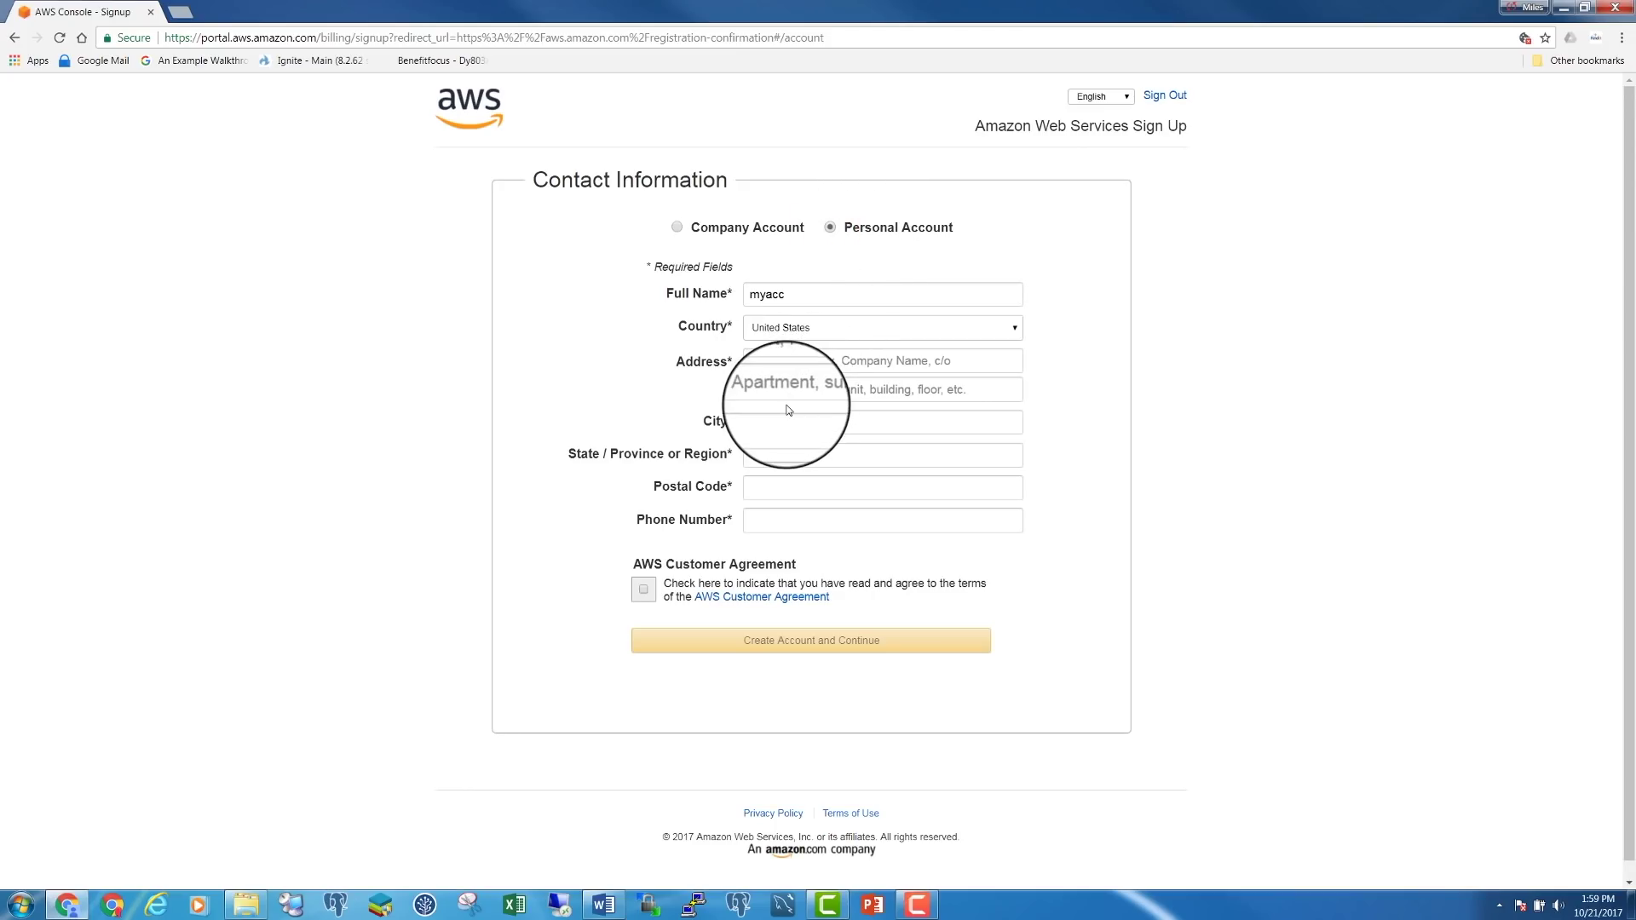
pyautogui.click(760, 601)
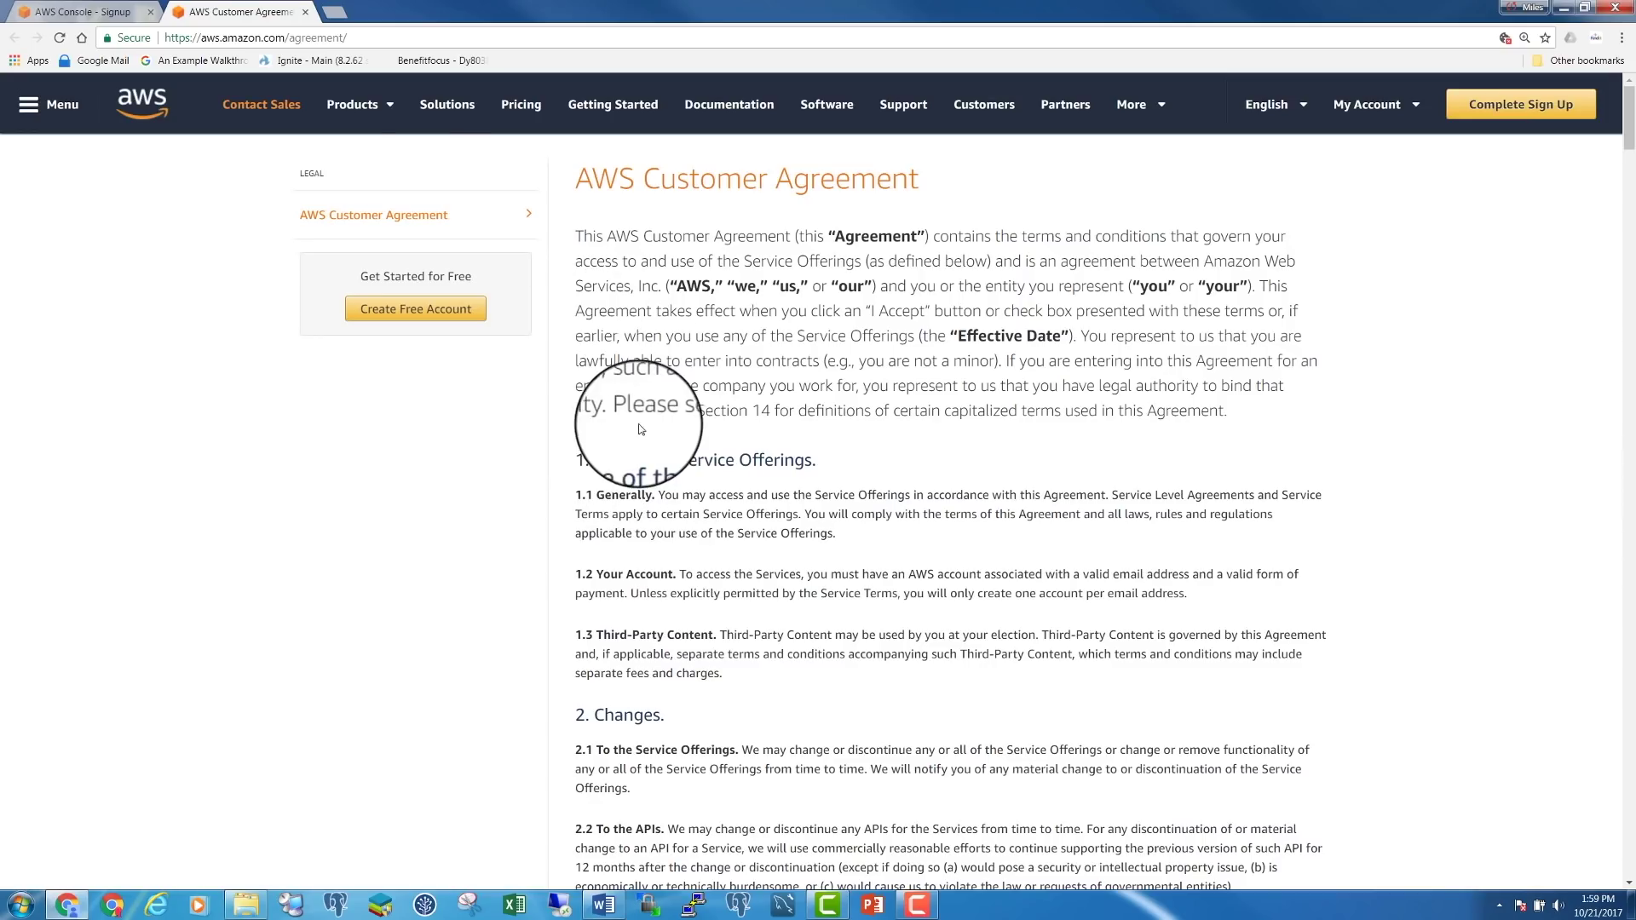
pyautogui.click(113, 12)
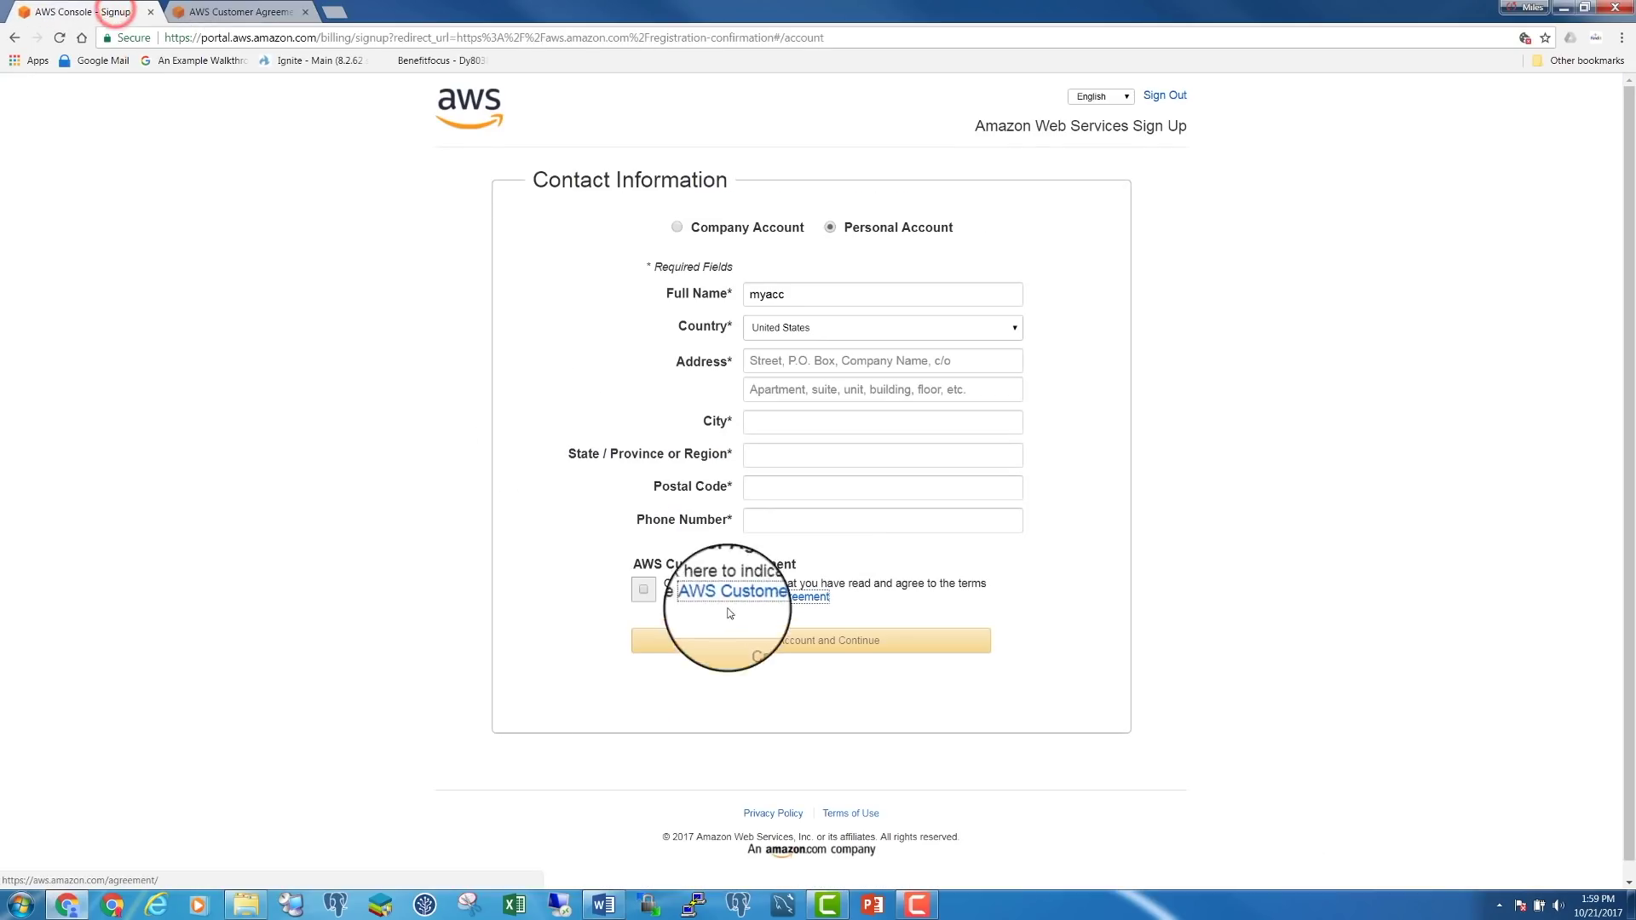
pyautogui.click(643, 589)
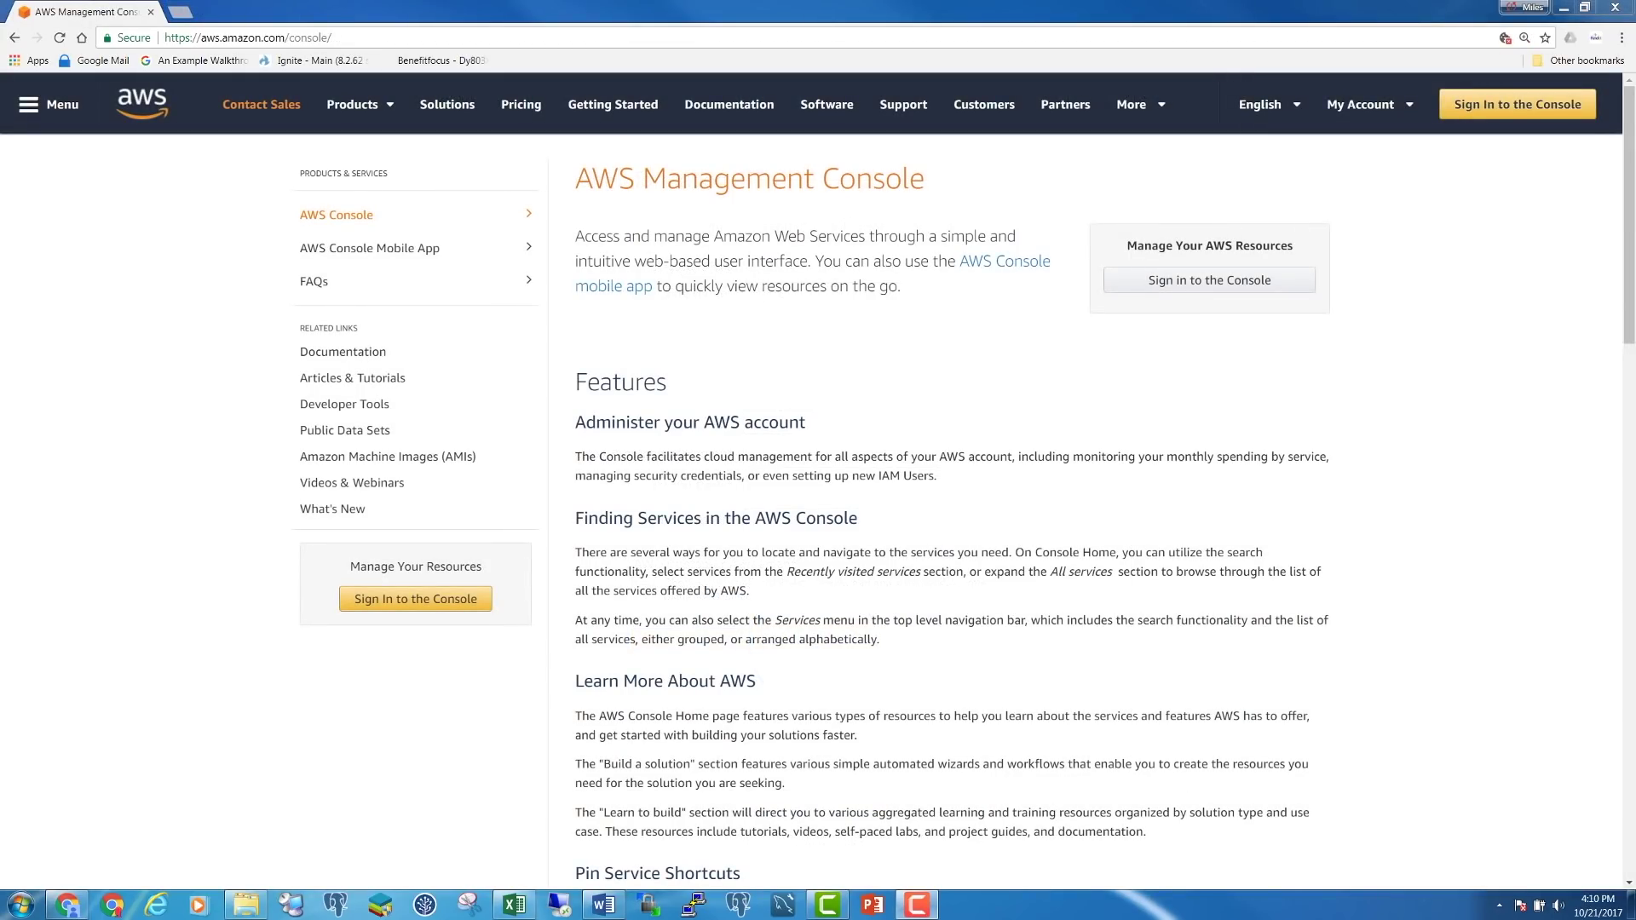
# Sign in to the console with the account password and list all AWS services
pyautogui.click(409, 612)
pyautogui.click(518, 281)
pyautogui.write('•')
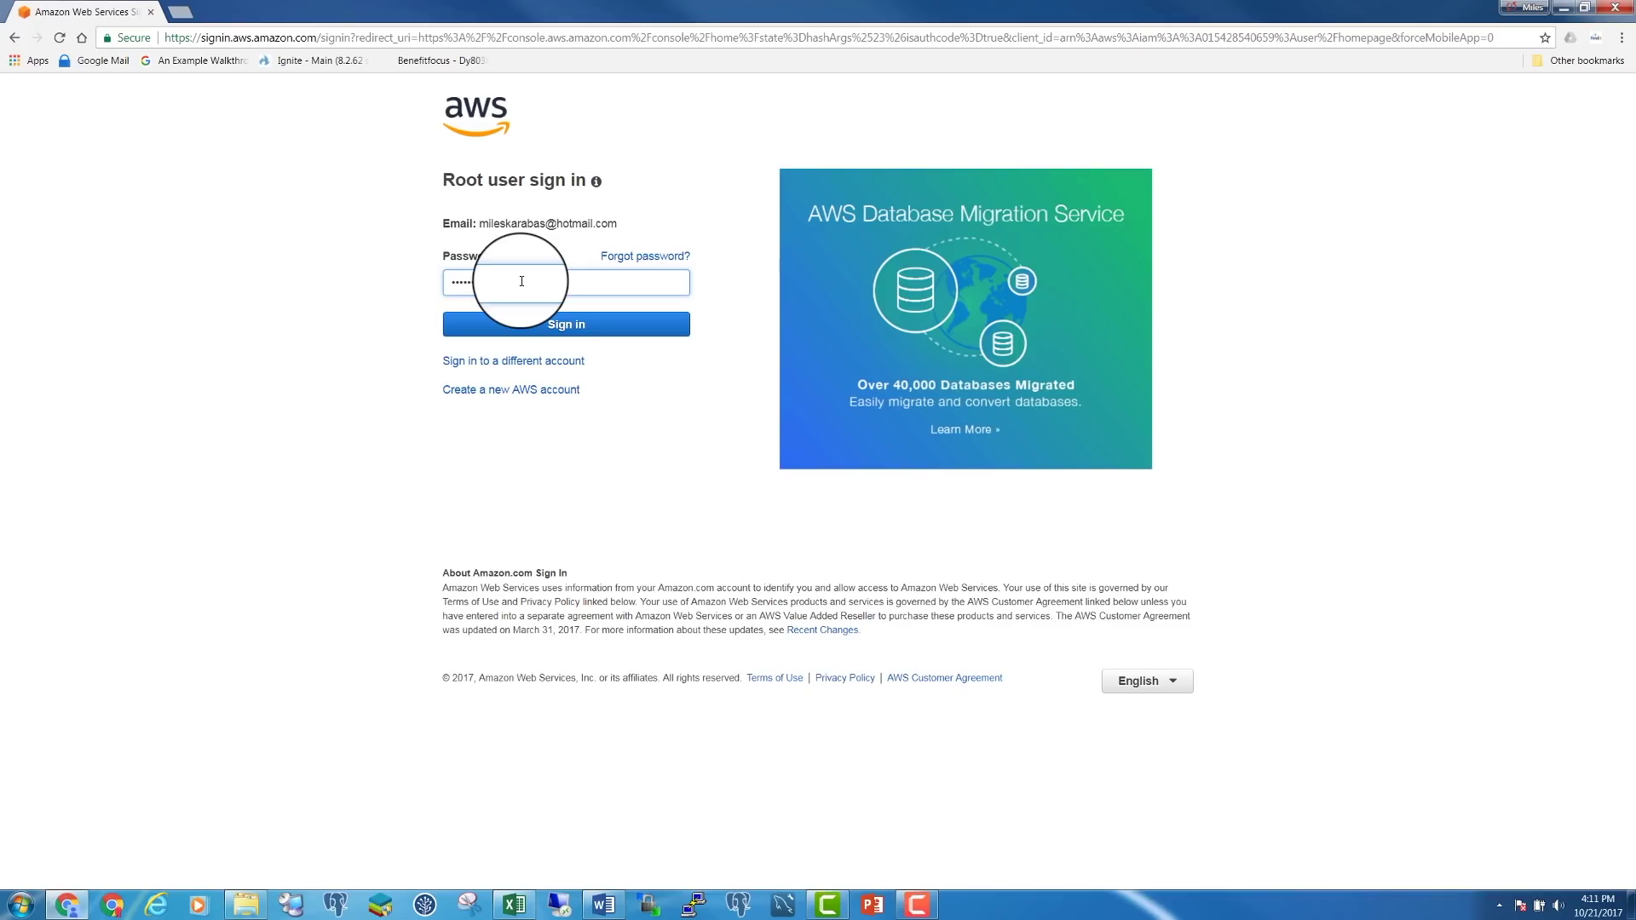
pyautogui.press('Return')
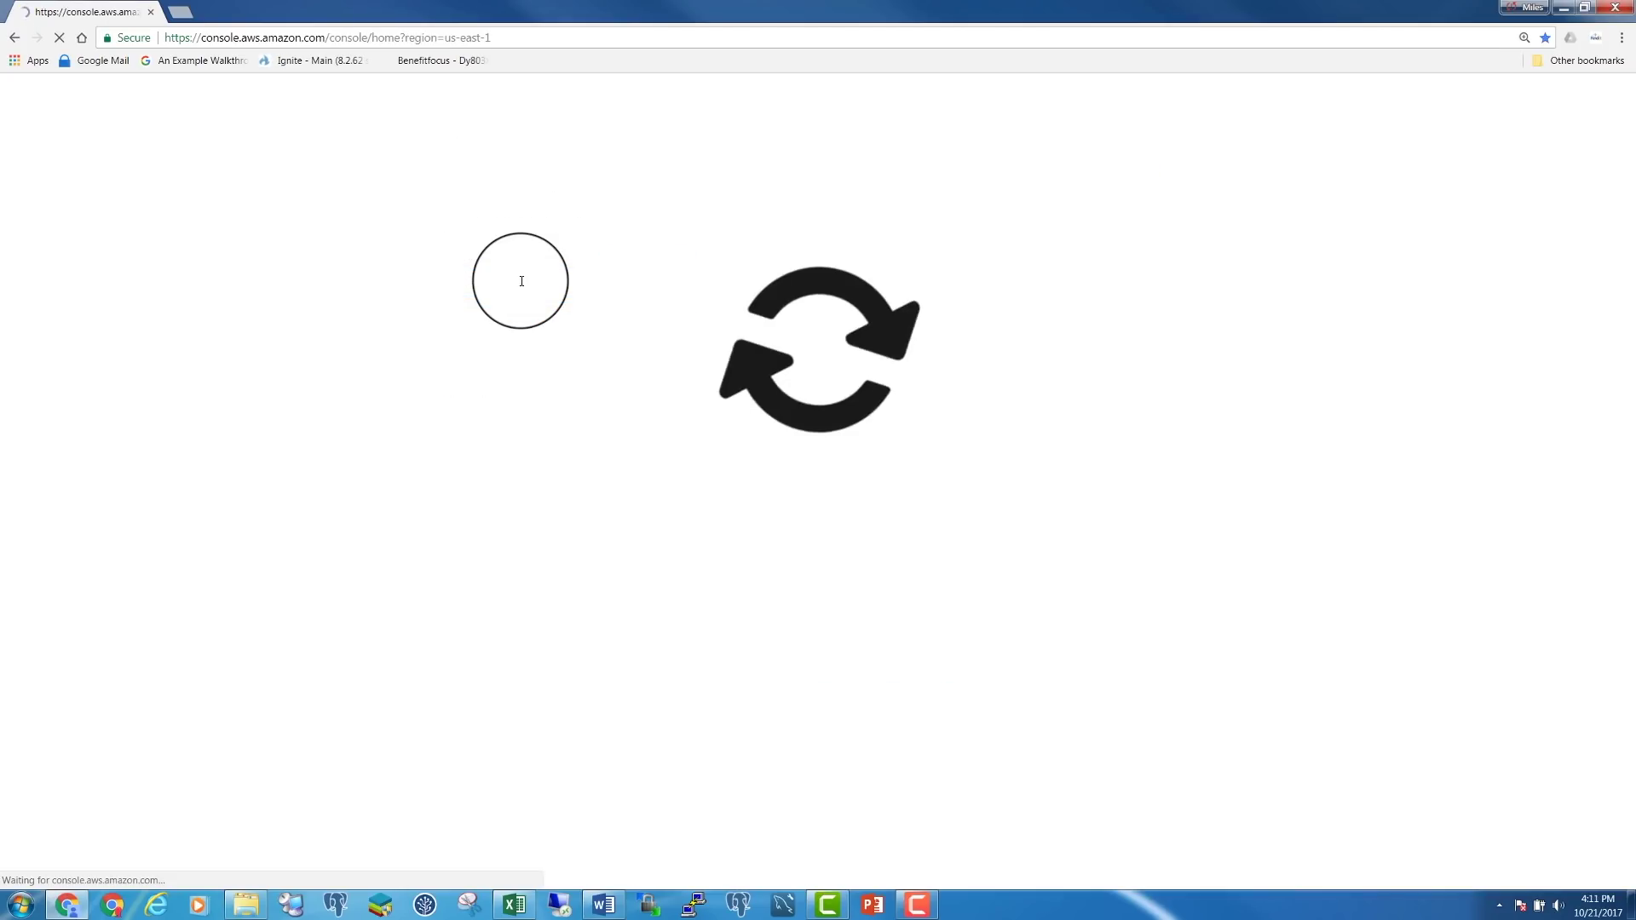
pyautogui.click(235, 93)
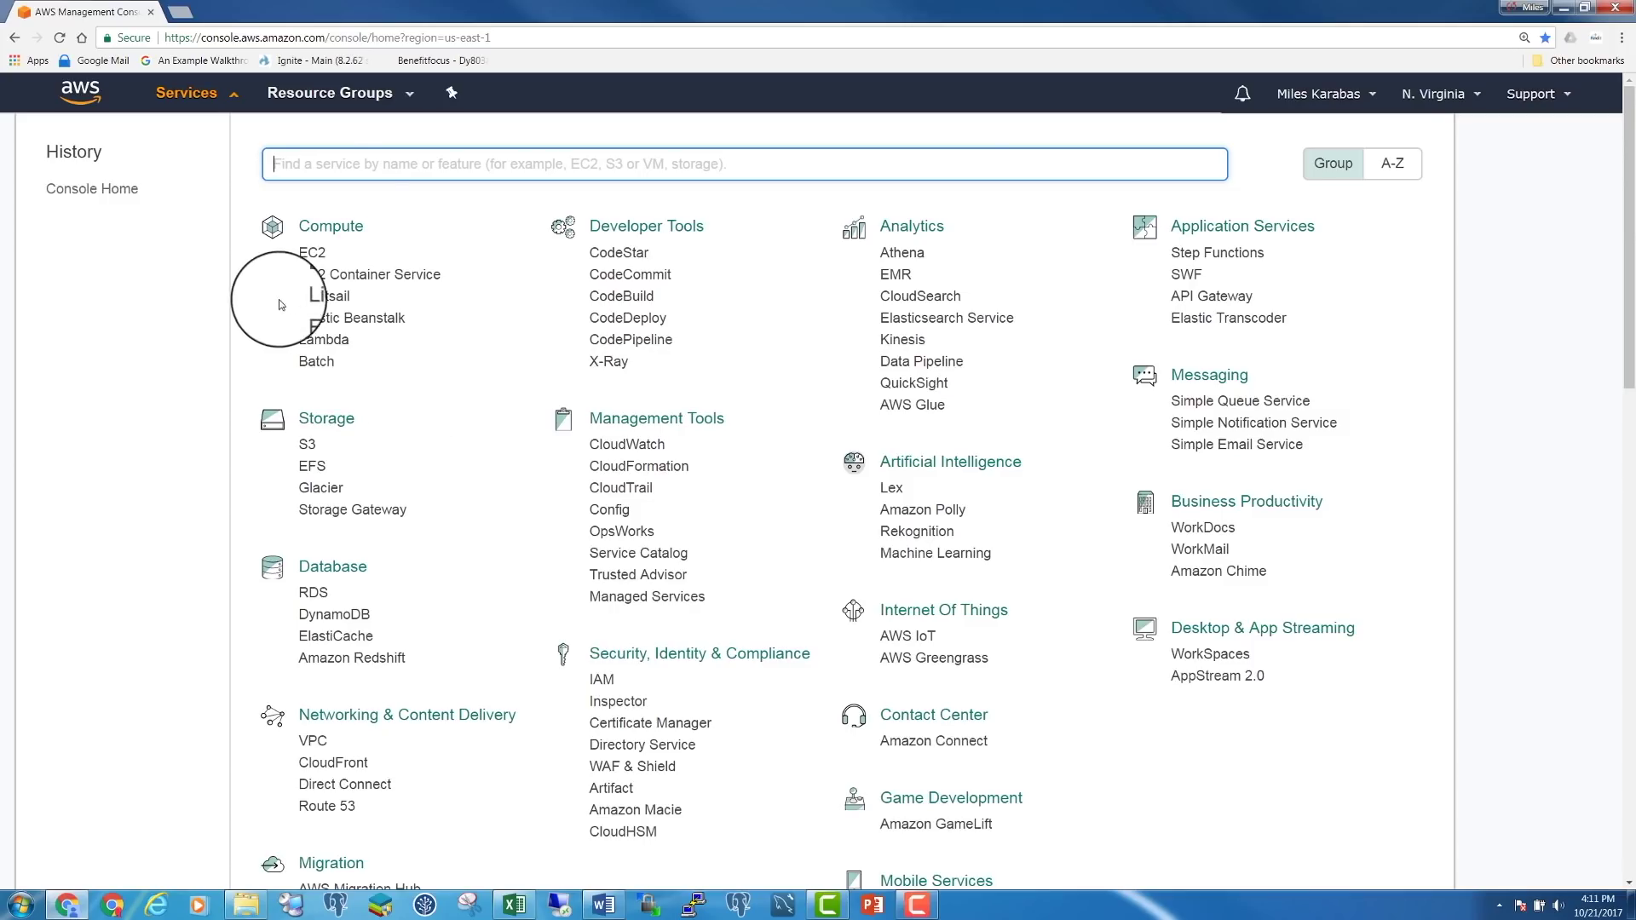
# Highlight the Compute, Storage and Database category headings in the Services list
pyautogui.click(299, 225)
pyautogui.moveTo(299, 225); pyautogui.dragTo(366, 228)
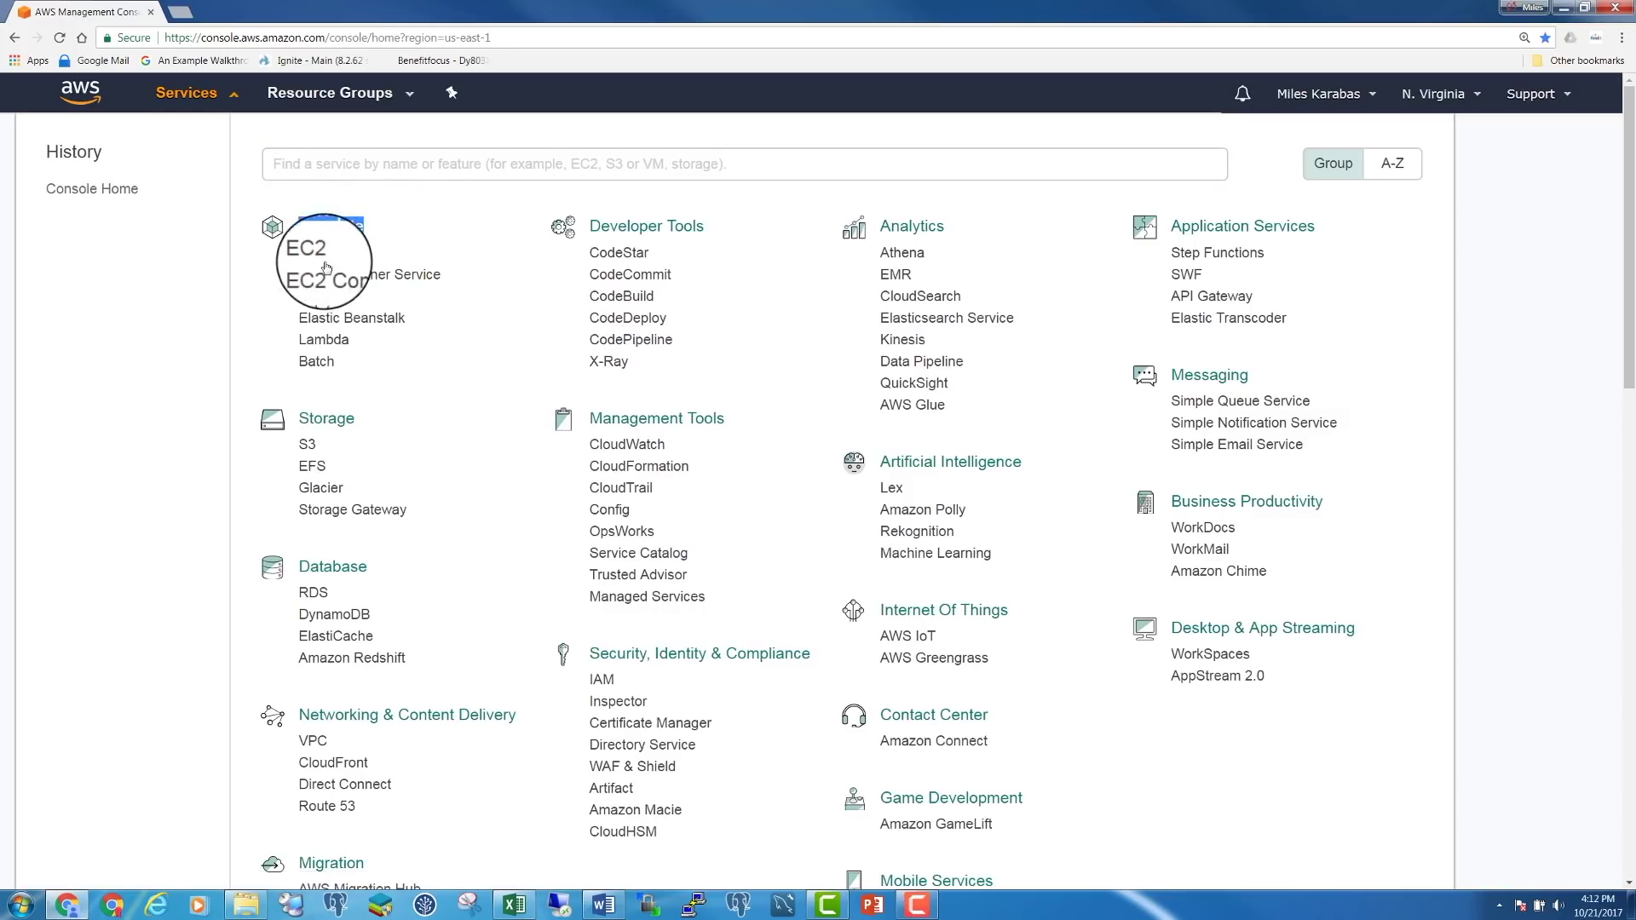
pyautogui.moveTo(313, 413); pyautogui.dragTo(344, 410)
pyautogui.doubleClick(328, 416)
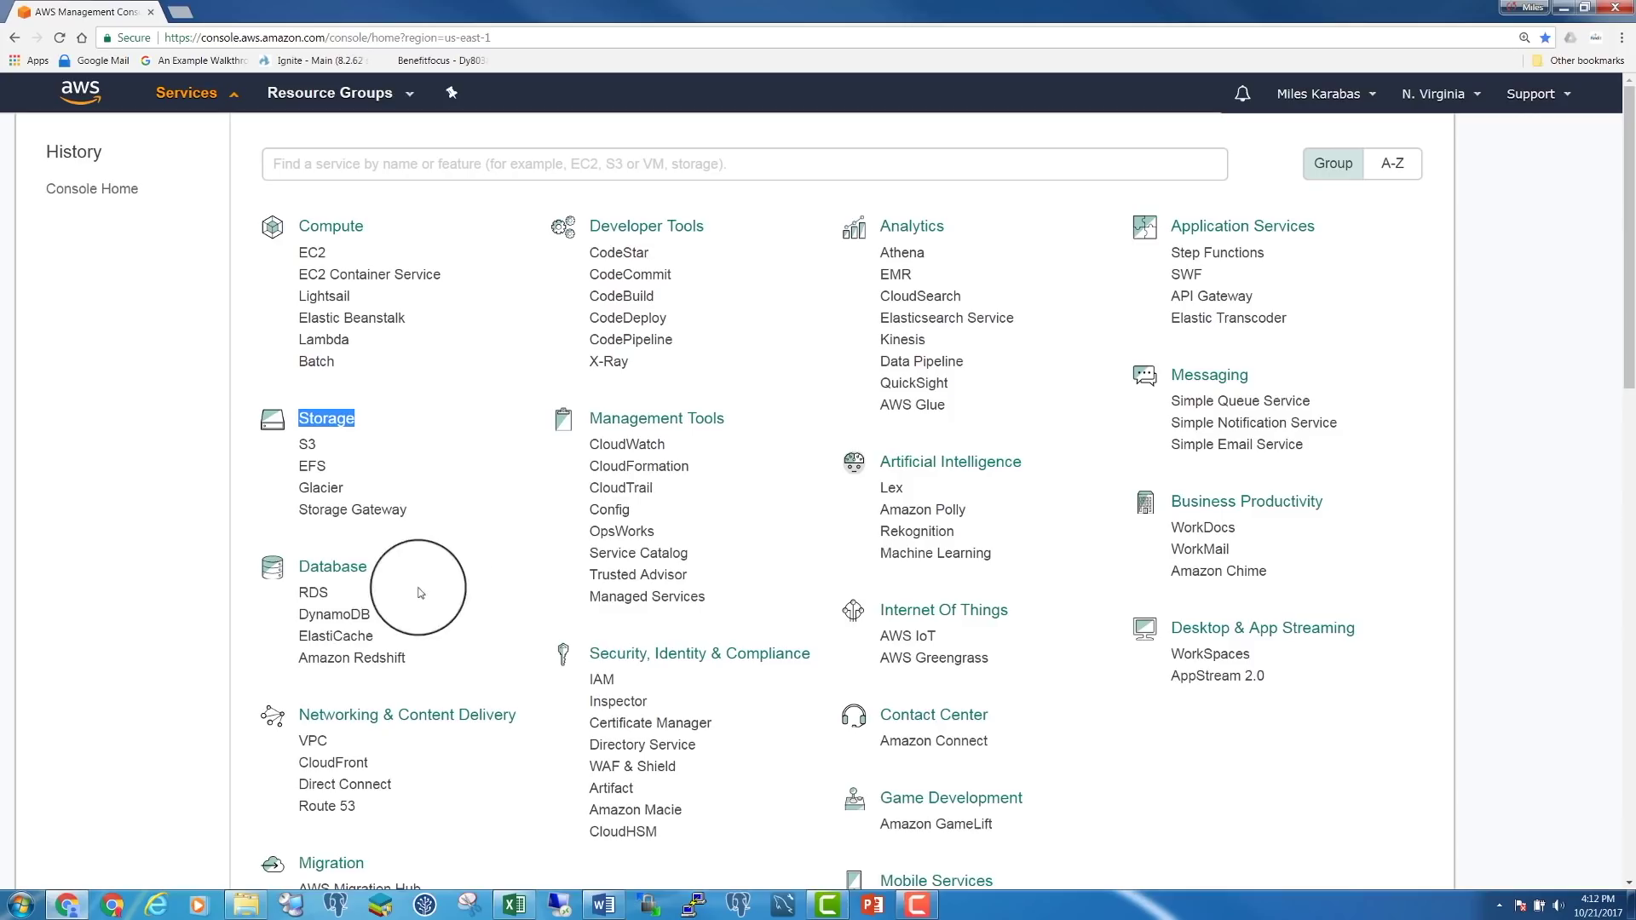
pyautogui.doubleClick(315, 567)
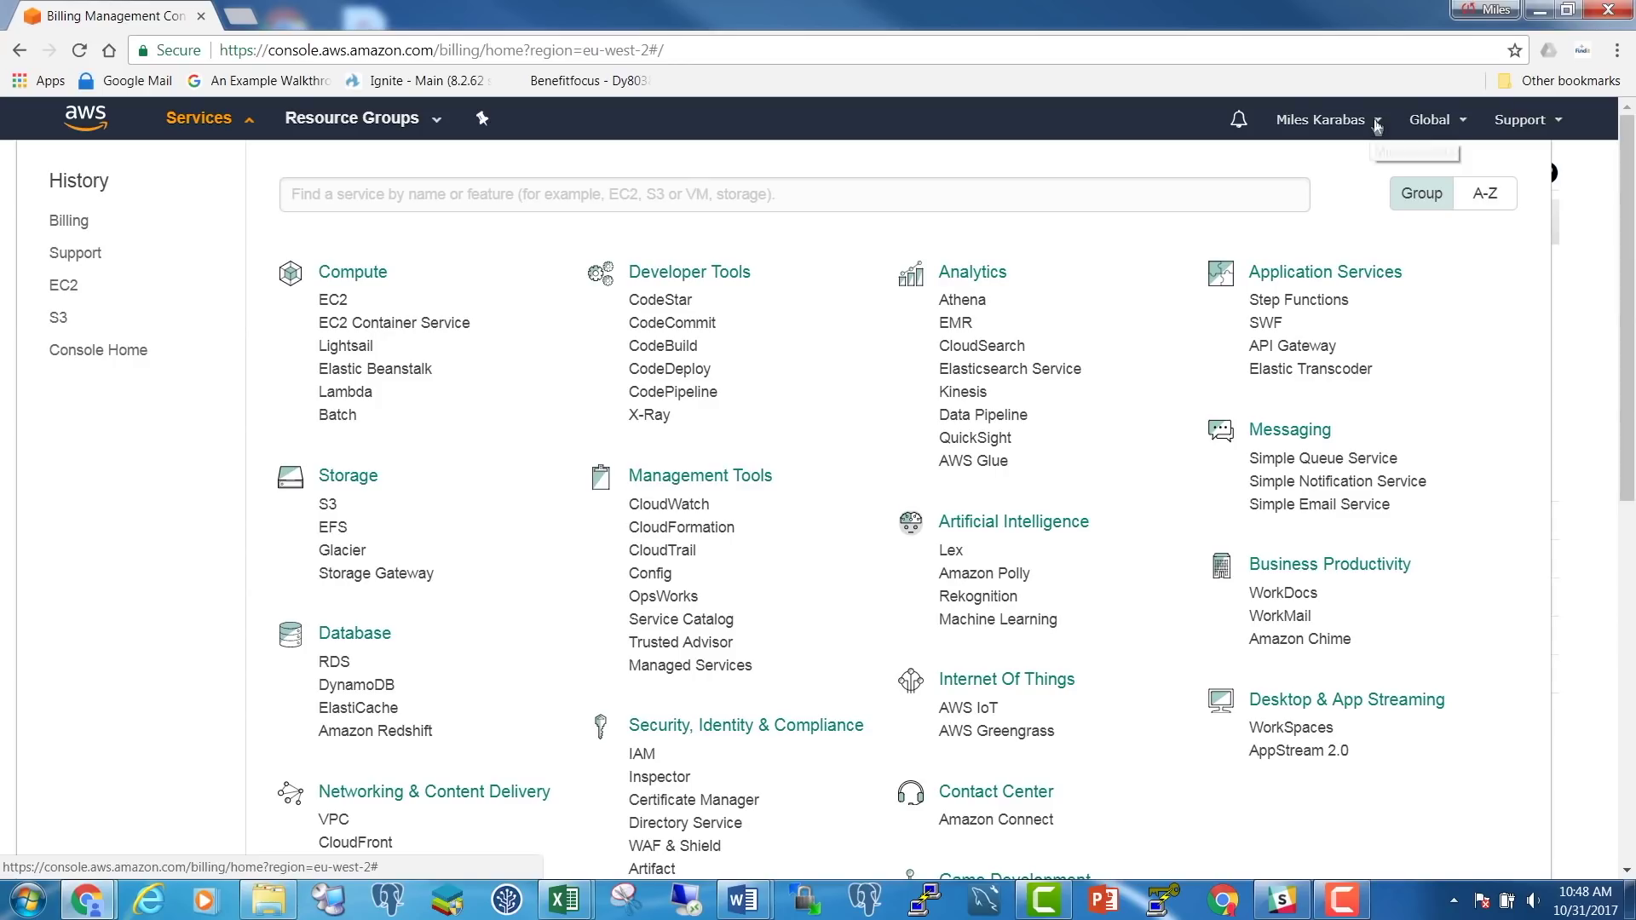
# Open My Billing Dashboard from the account menu, inspect the cost bars, and view October 2017 bill details
pyautogui.click(1376, 121)
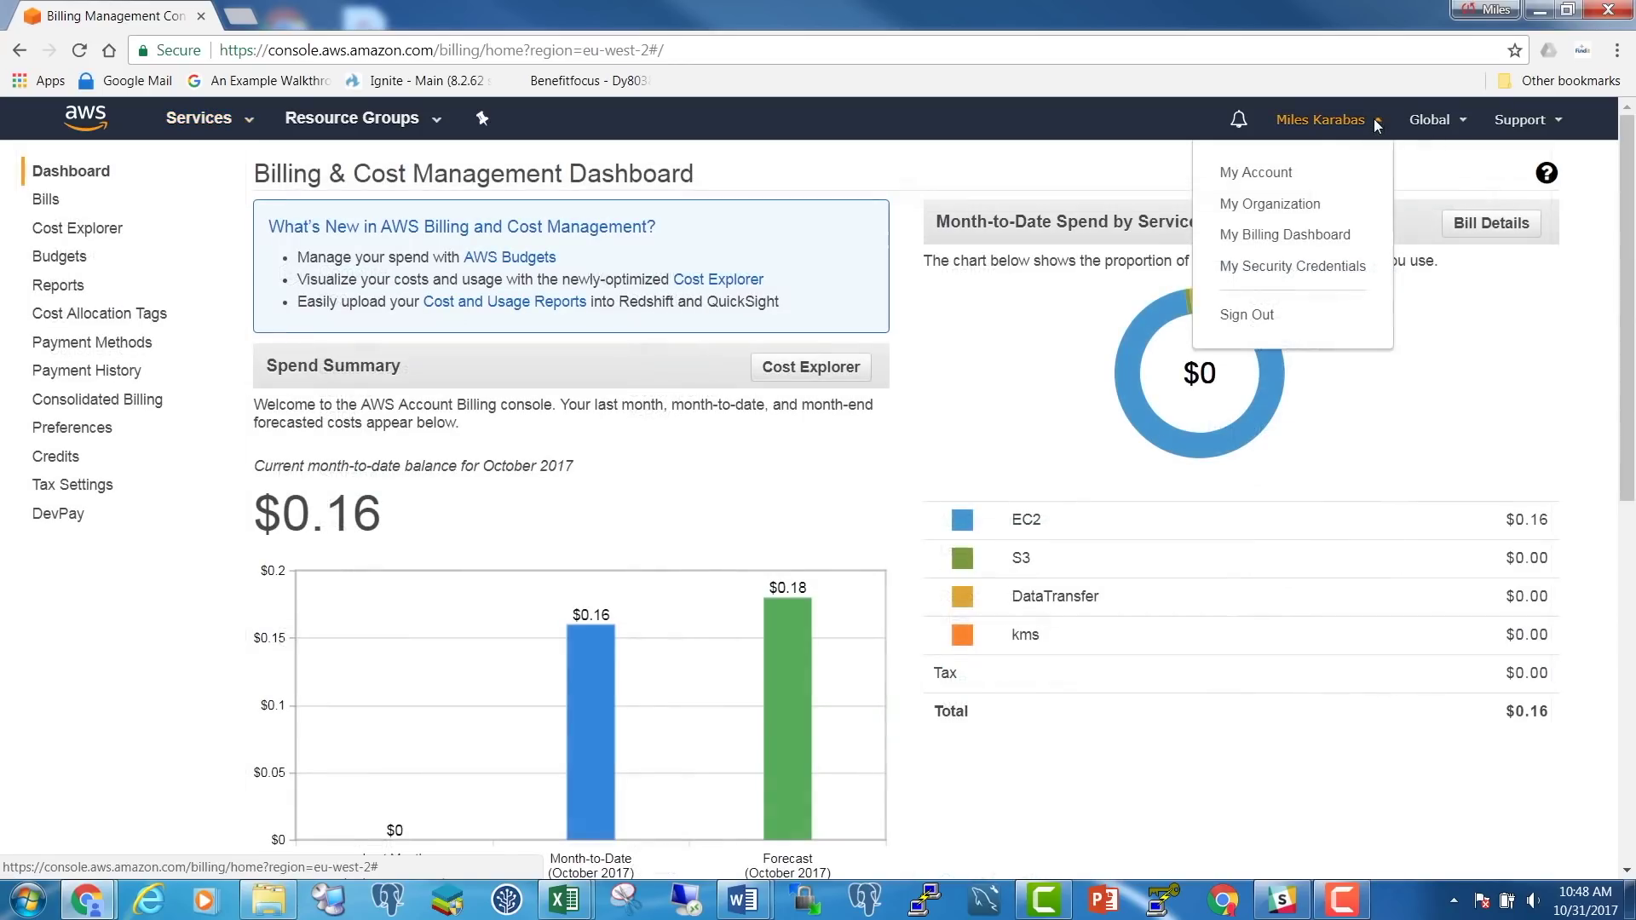
pyautogui.click(1256, 242)
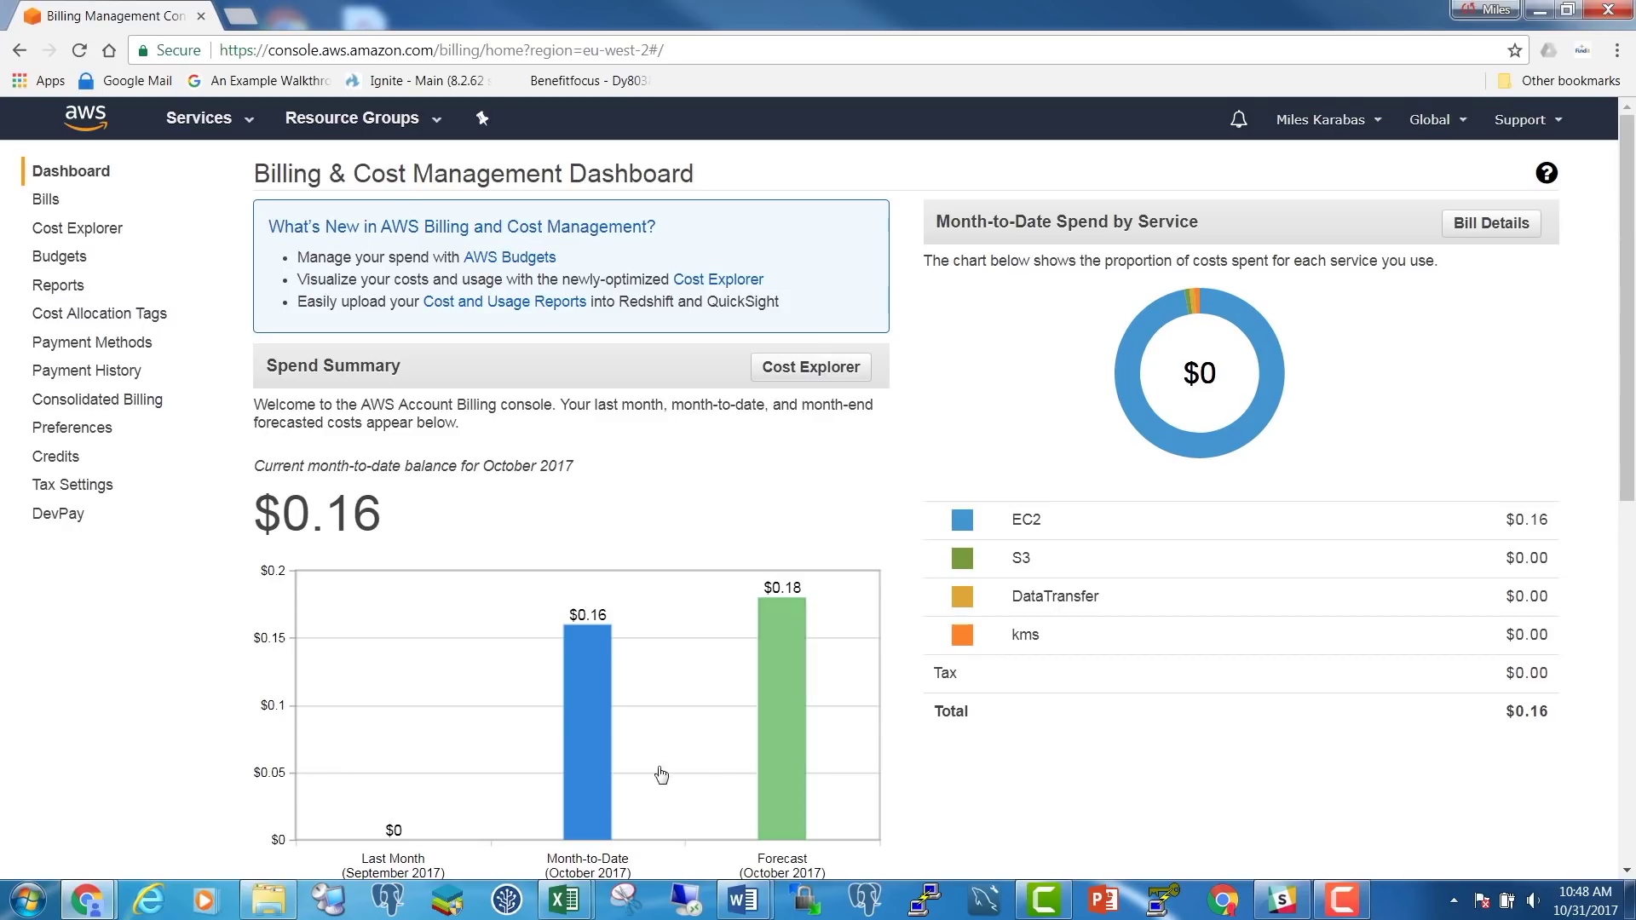
pyautogui.moveTo(576, 768)
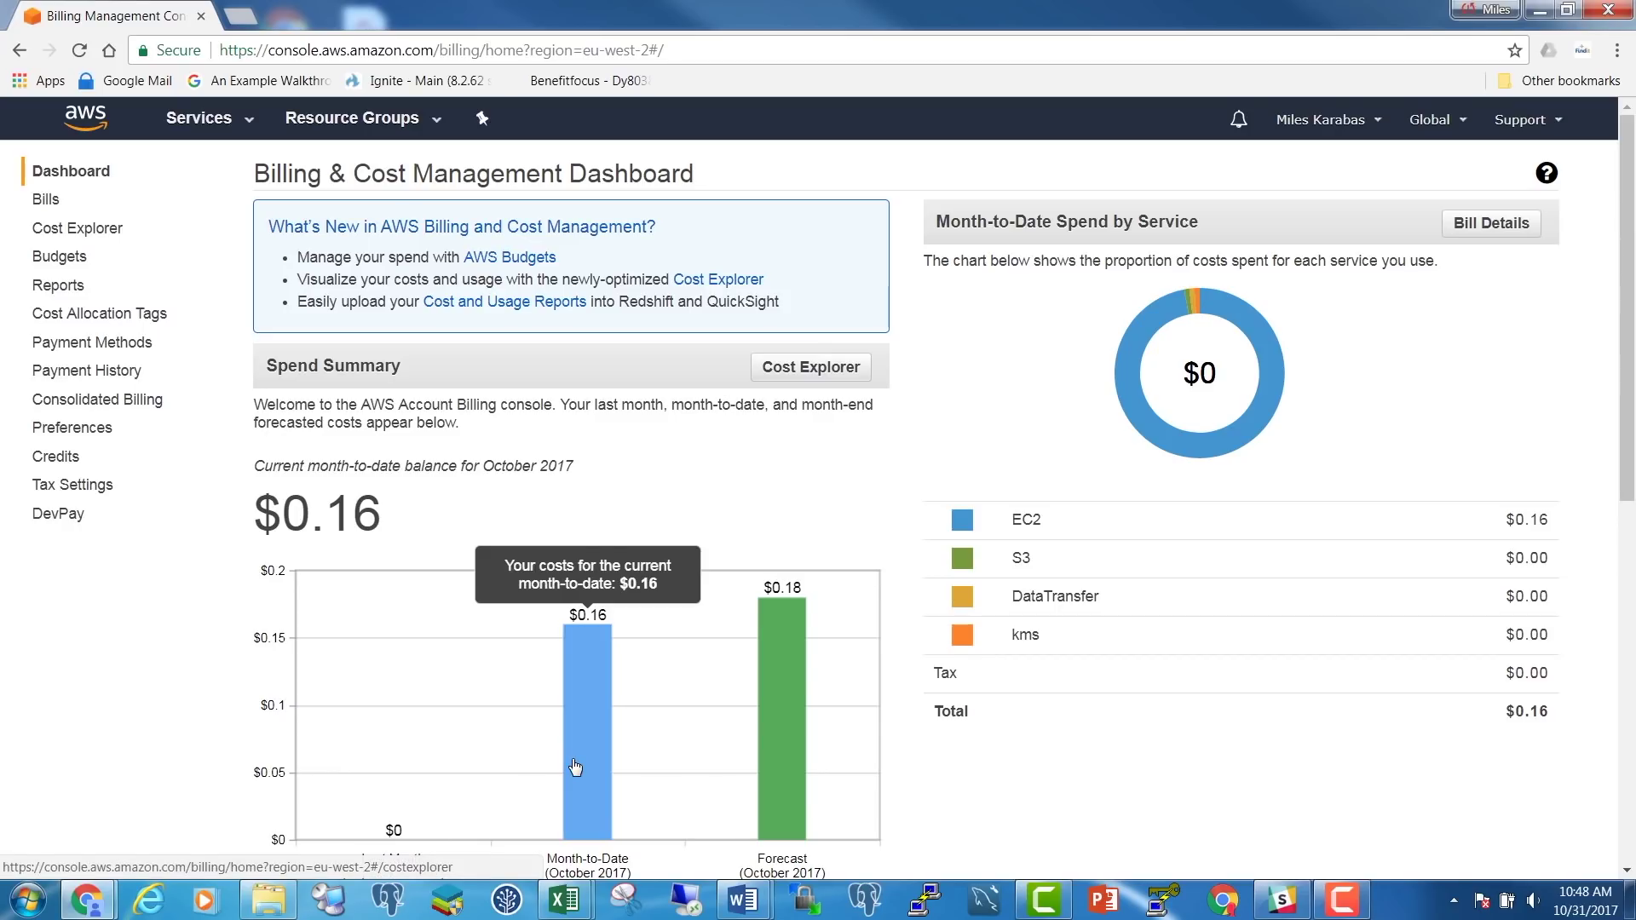
pyautogui.moveTo(788, 736)
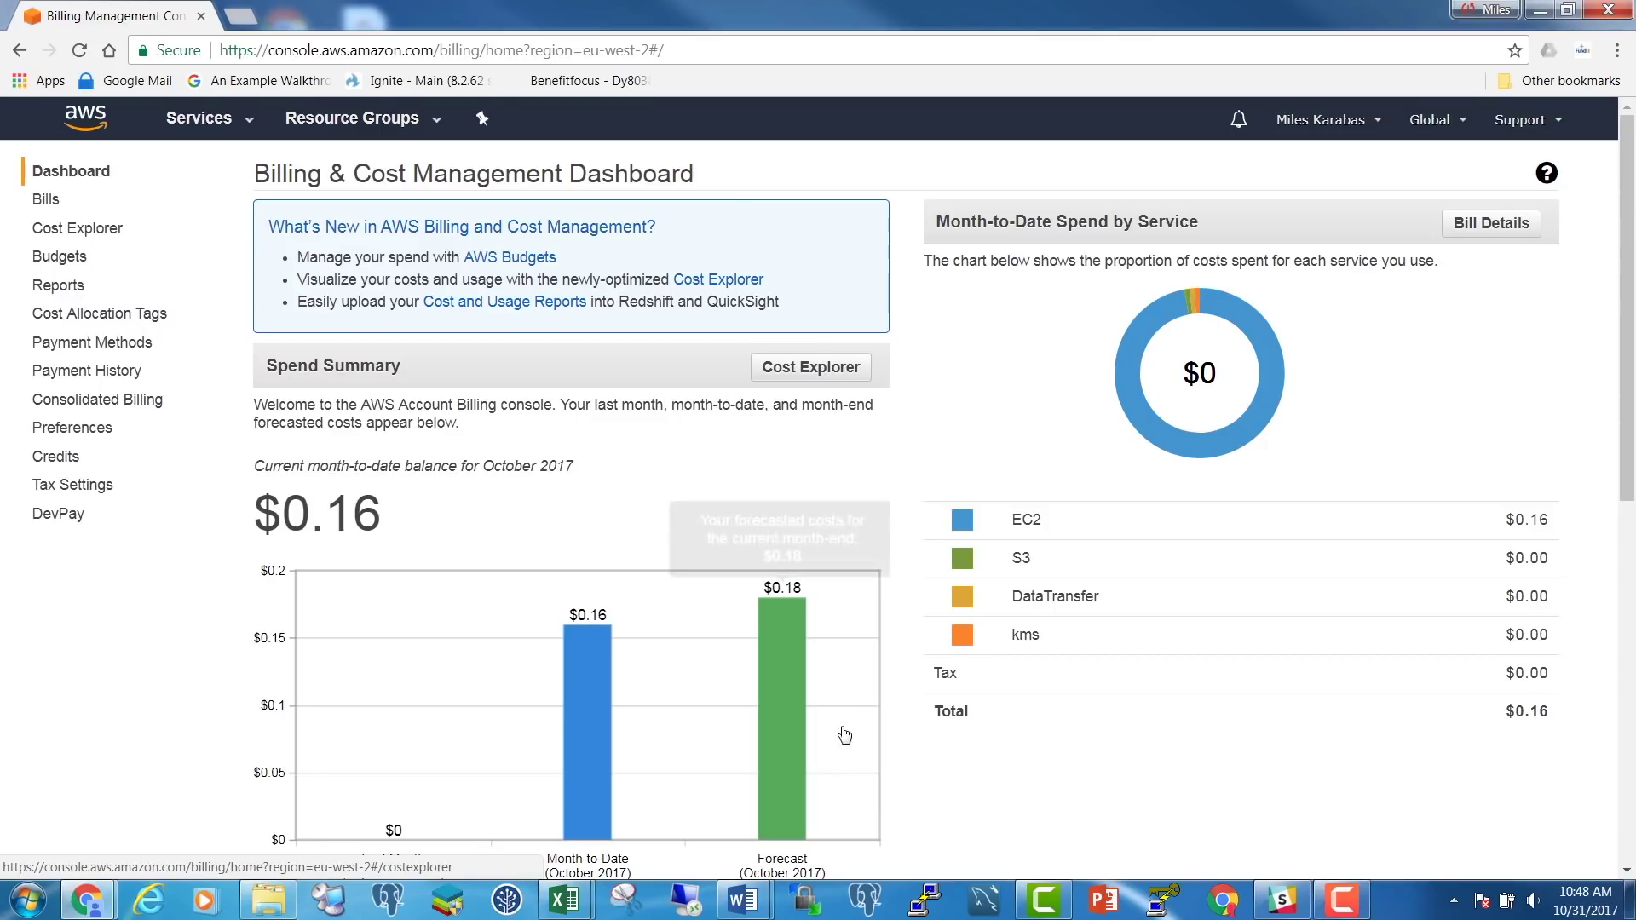
pyautogui.click(1493, 225)
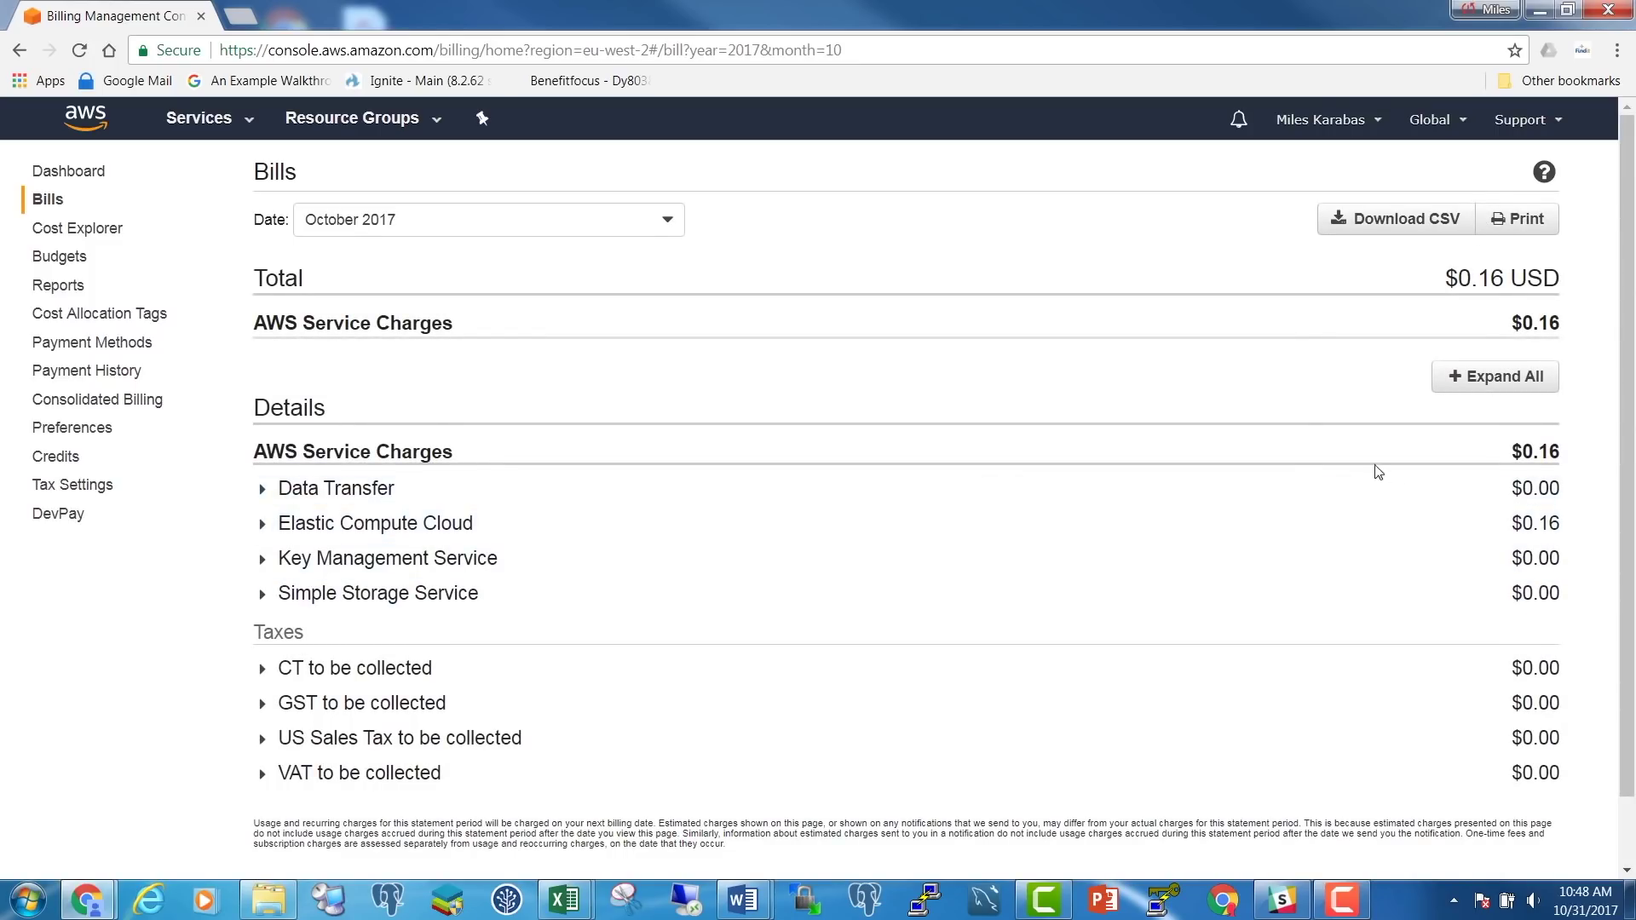
# Break down EC2 charges by region (Sydney $0.06, N. Virginia $0.10) and go to Support Center
pyautogui.click(263, 526)
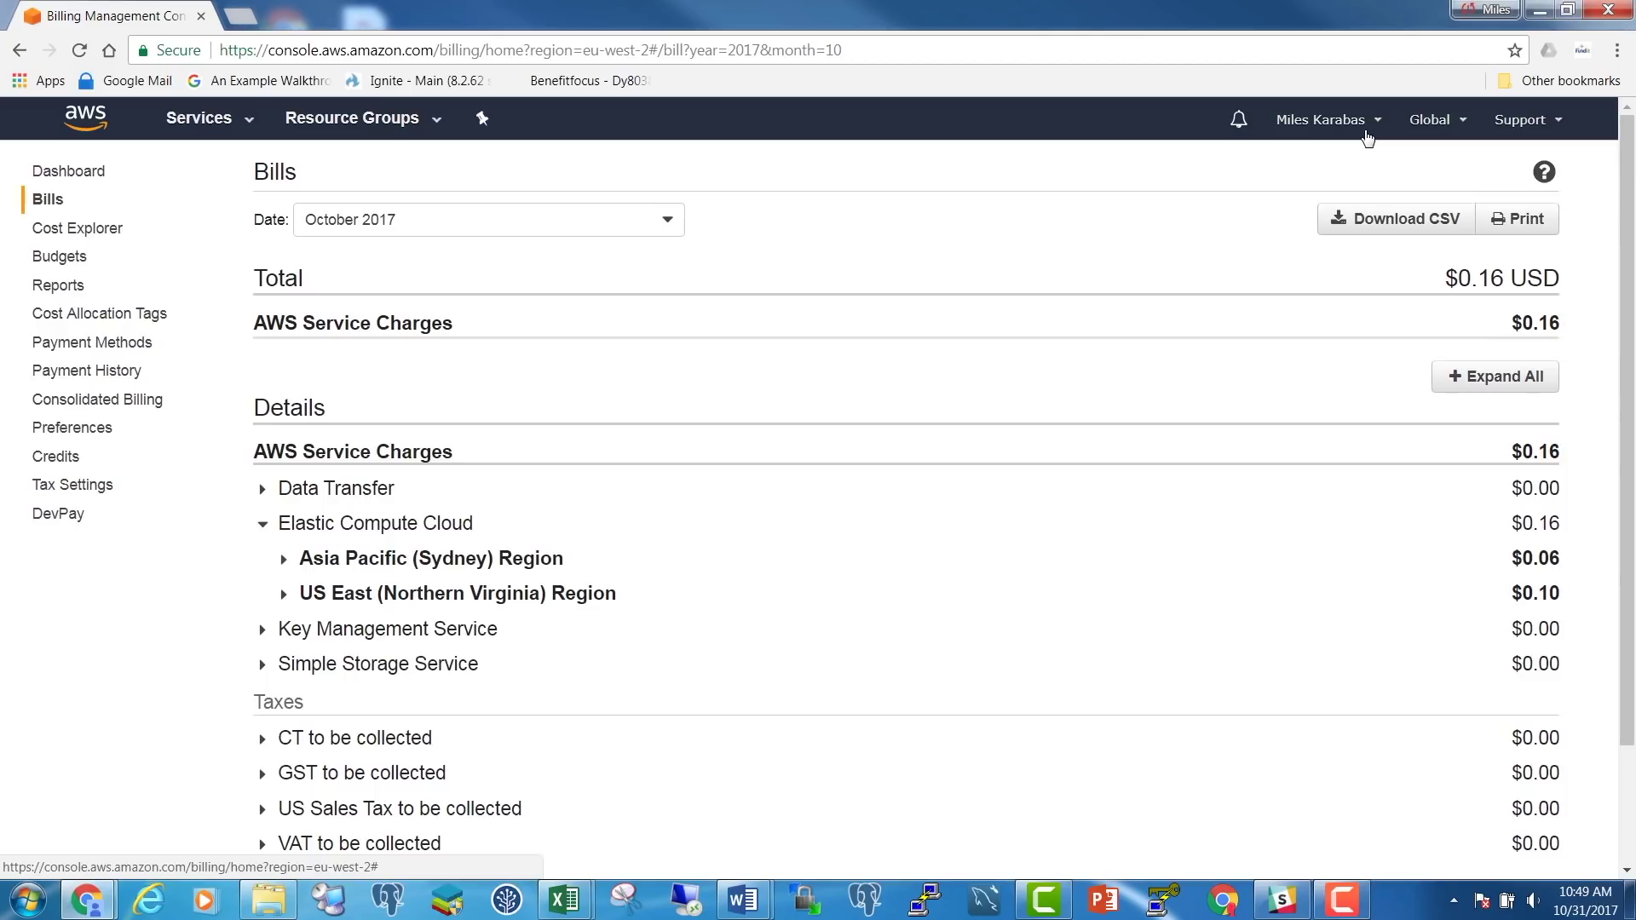
pyautogui.click(1538, 118)
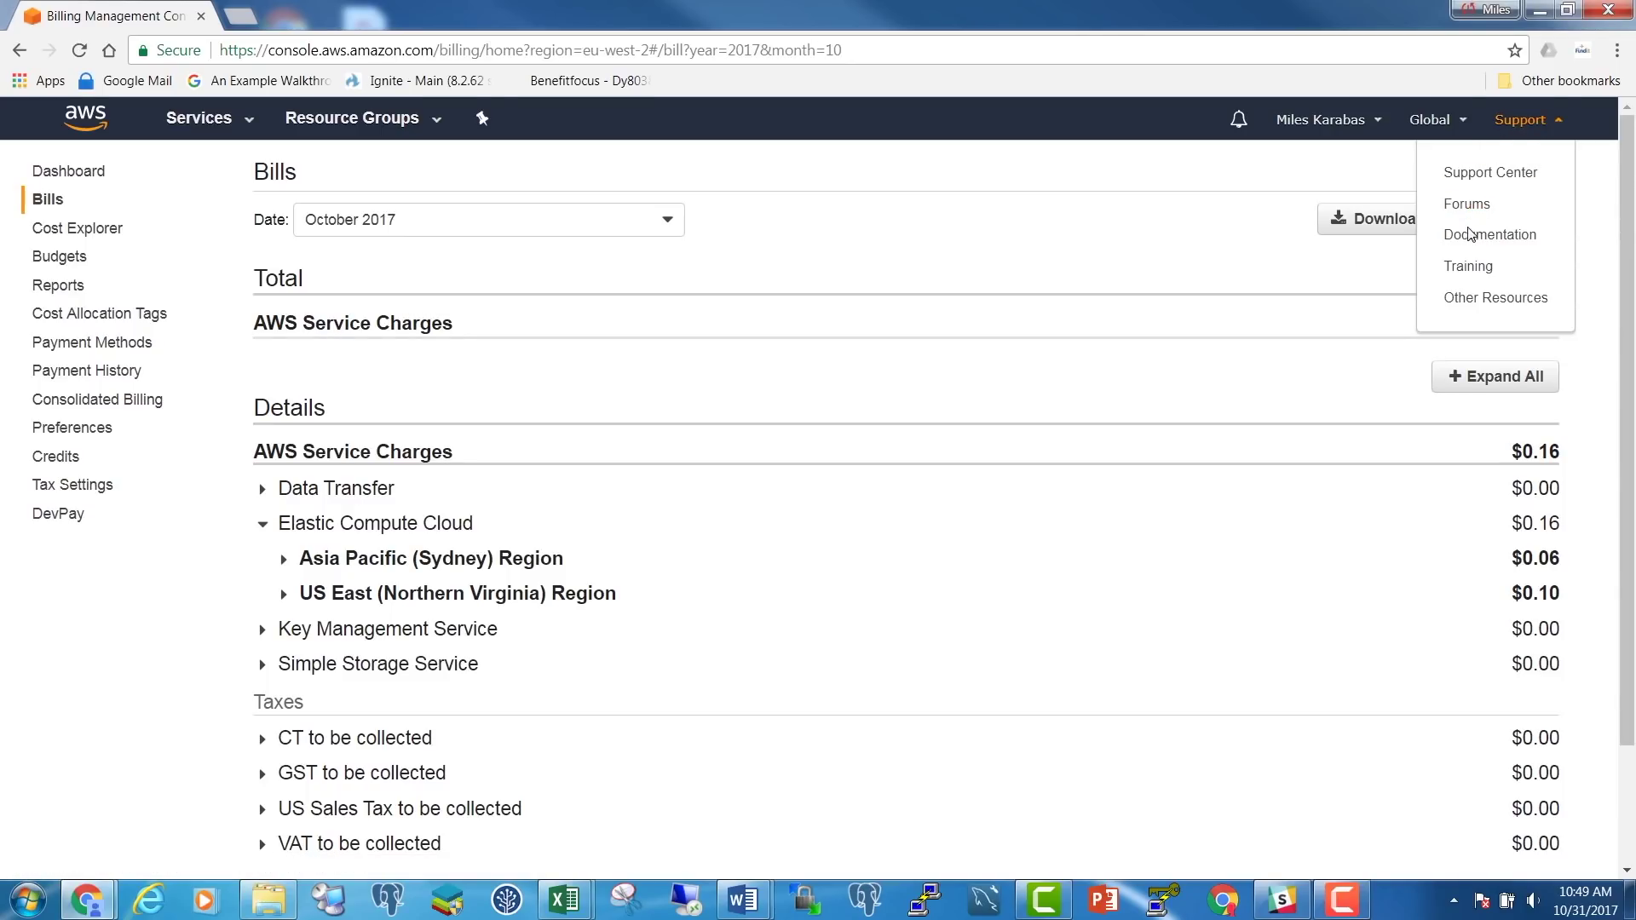
pyautogui.click(1462, 172)
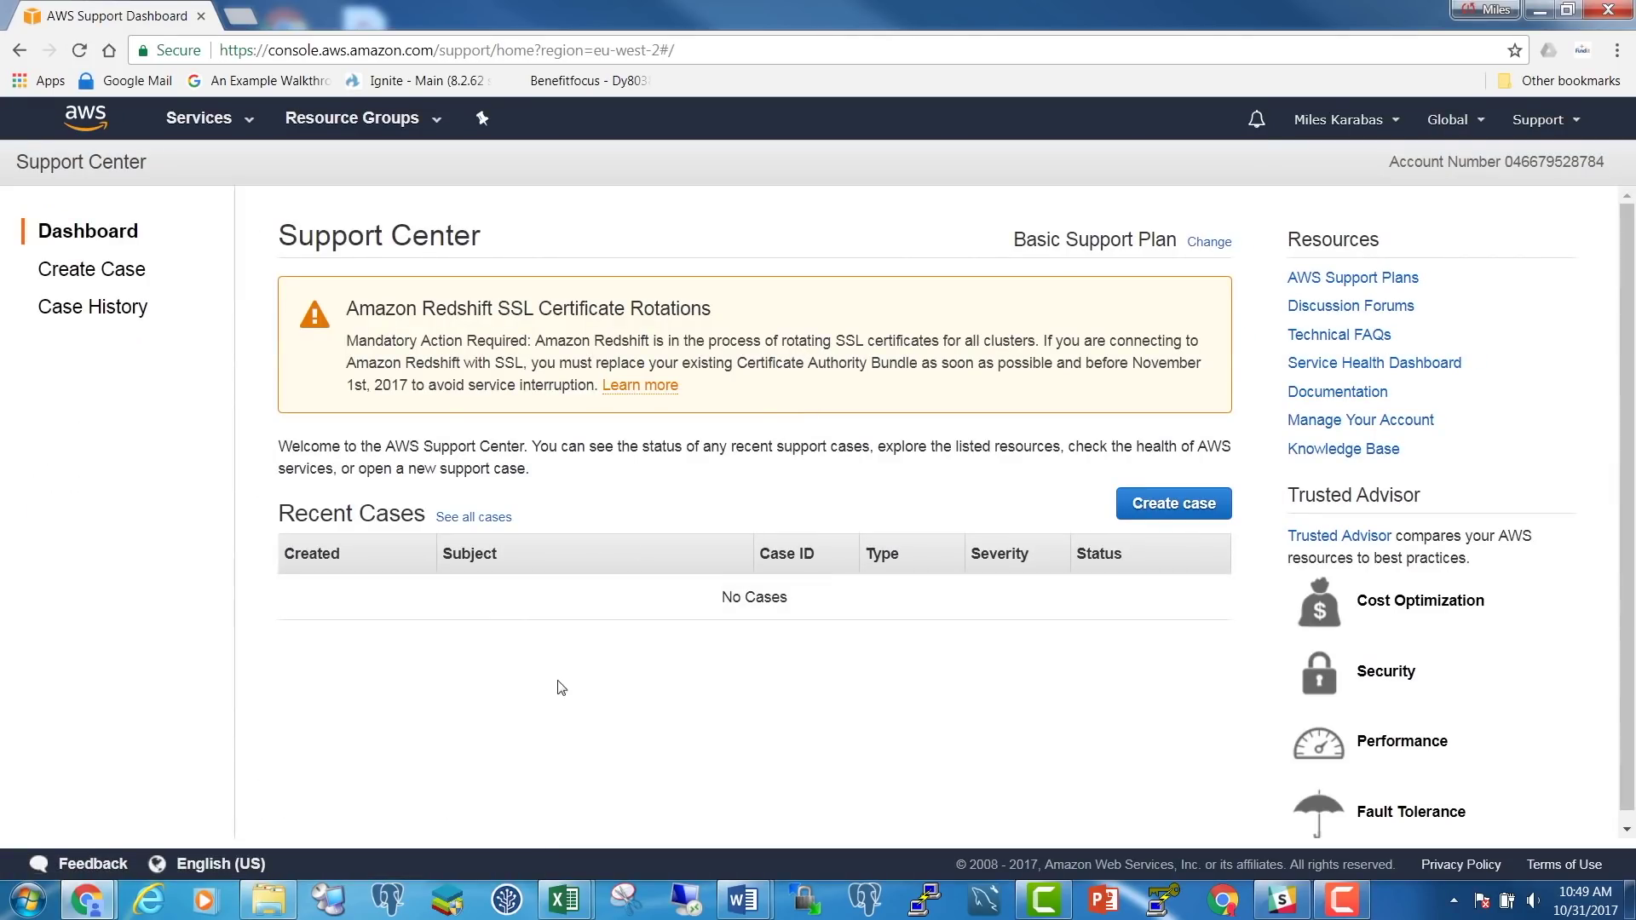
# Start a new Account and Billing support case with Web as the contact method
pyautogui.click(1148, 509)
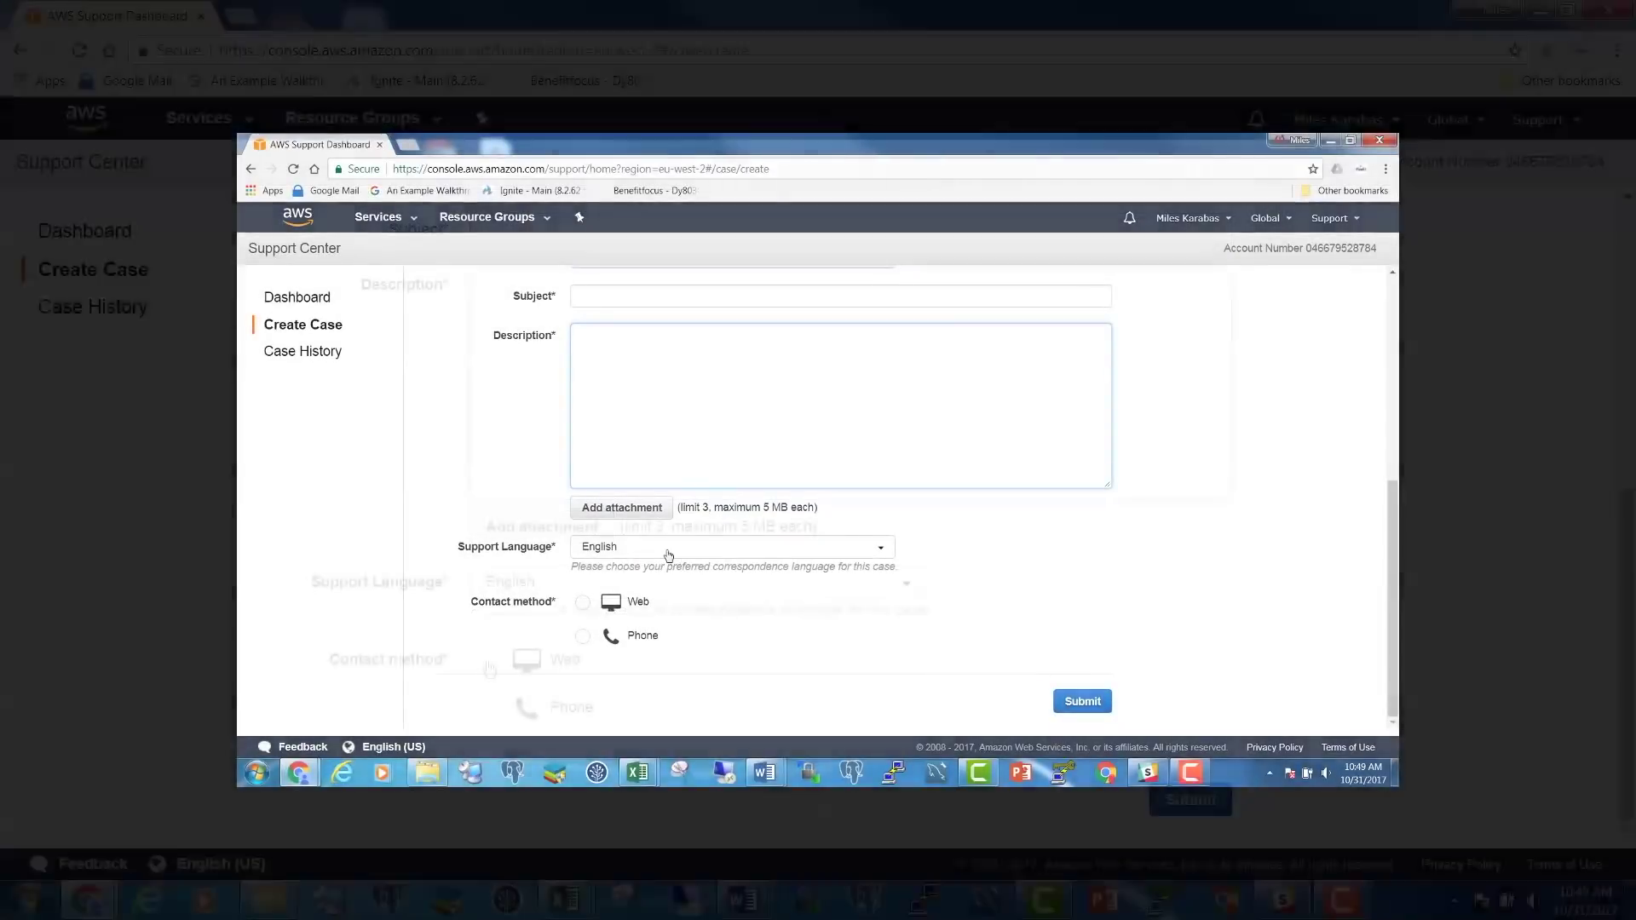
pyautogui.click(486, 660)
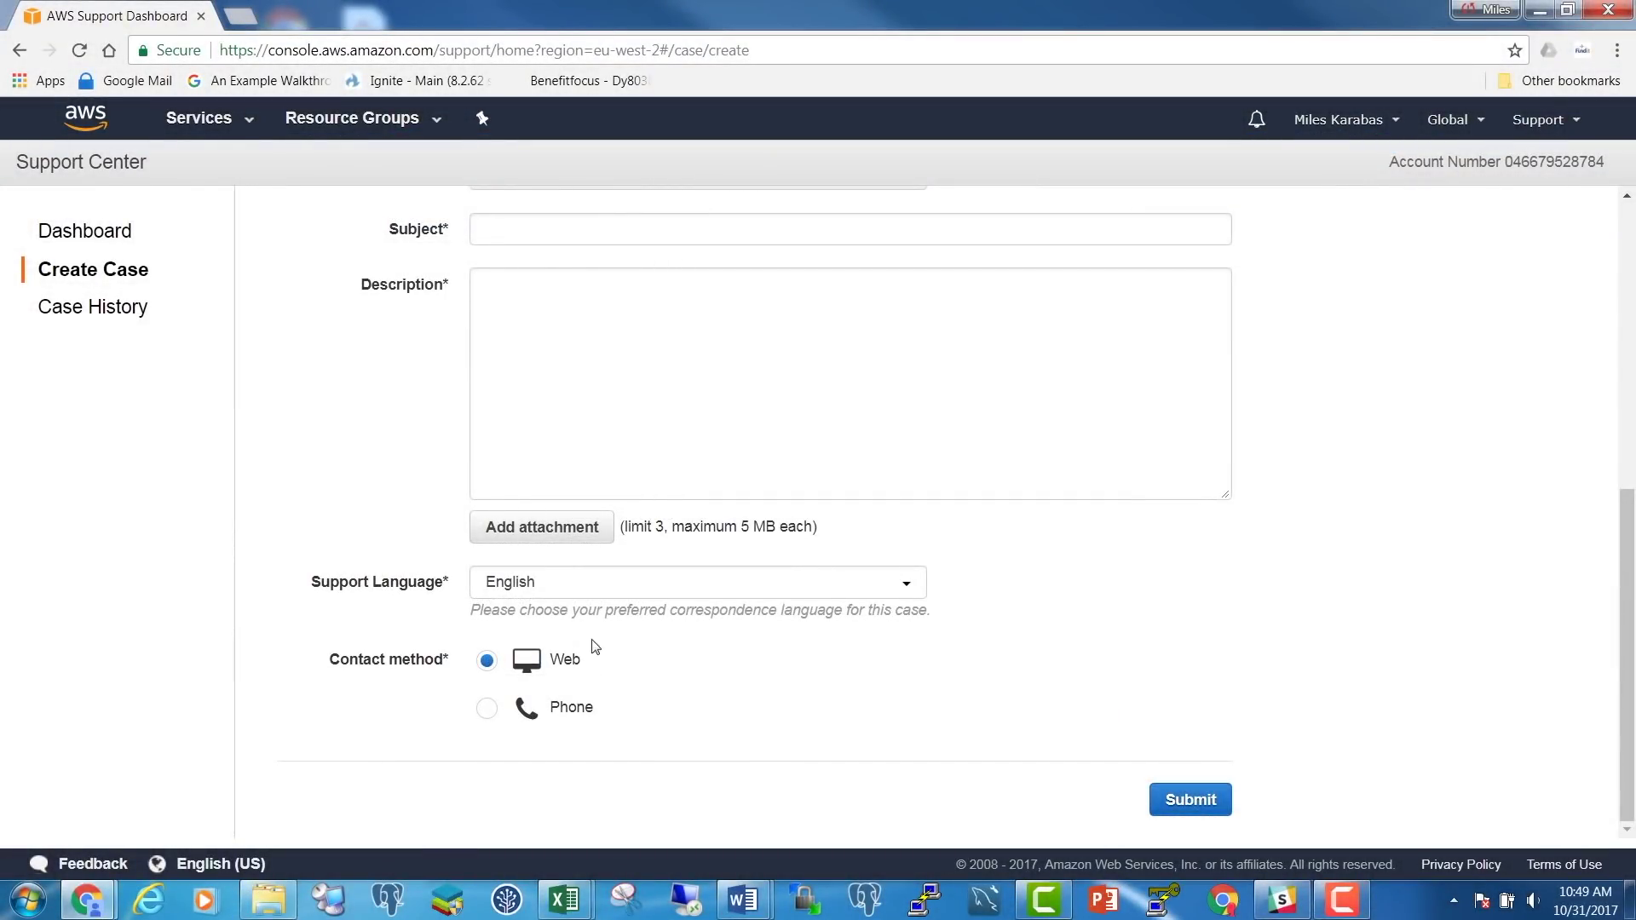